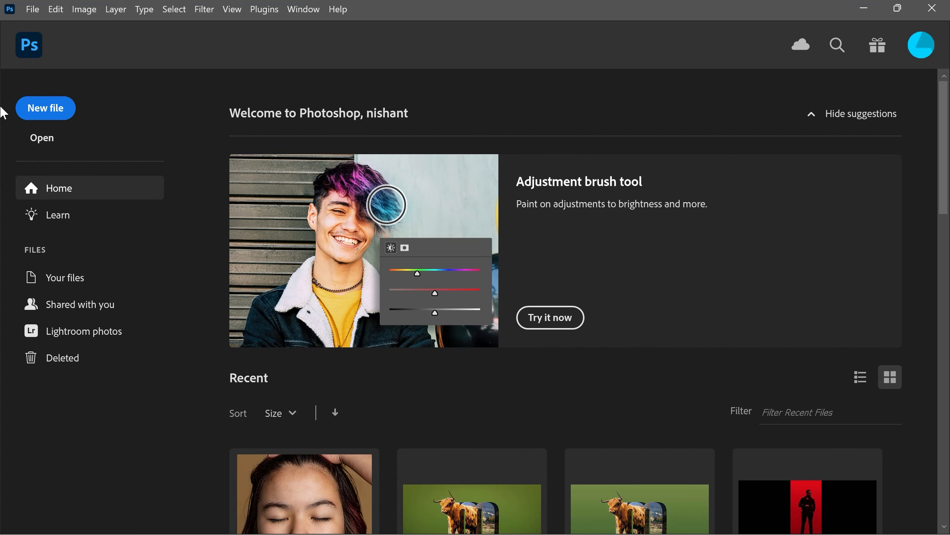
# Create a 2000 x 3000 px document at 300 ppi with a white background and add a Gradient fill layer.
pyautogui.click(52, 117)
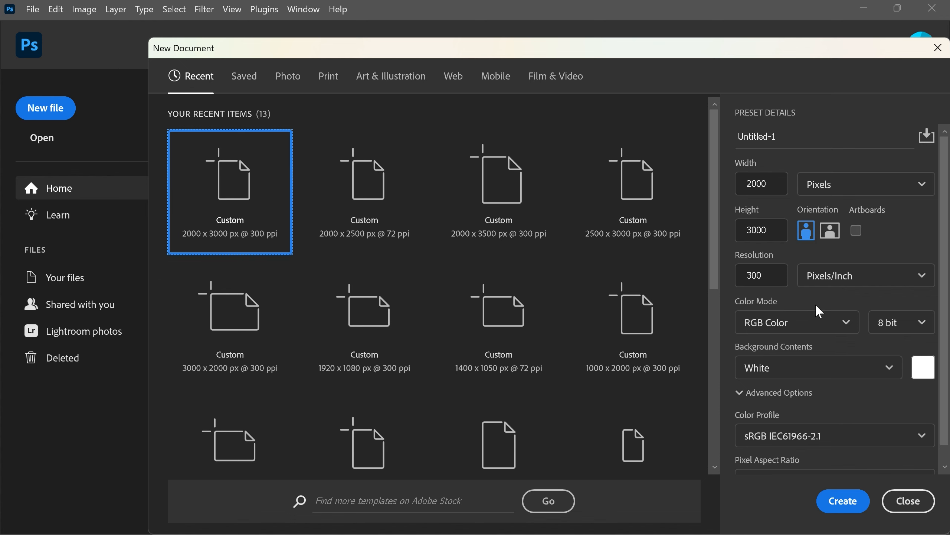
pyautogui.click(840, 503)
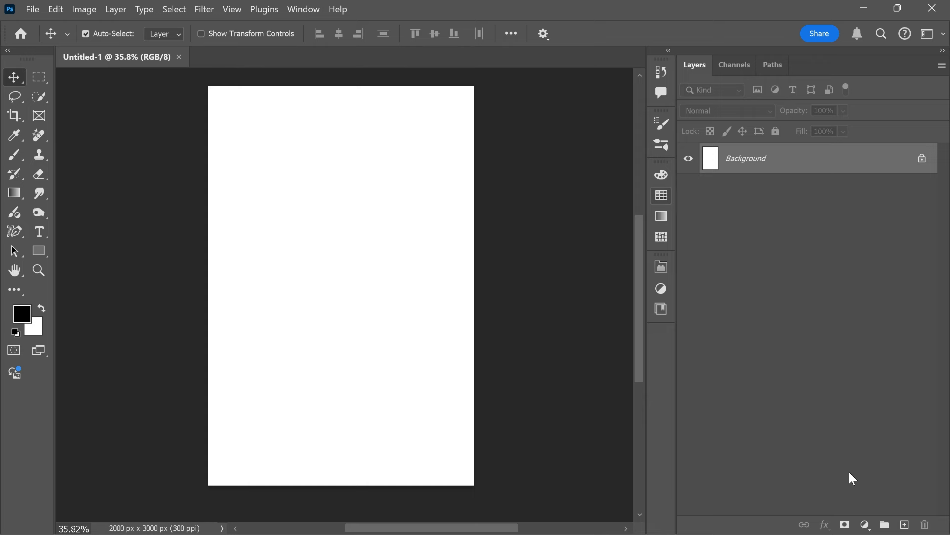
pyautogui.click(864, 524)
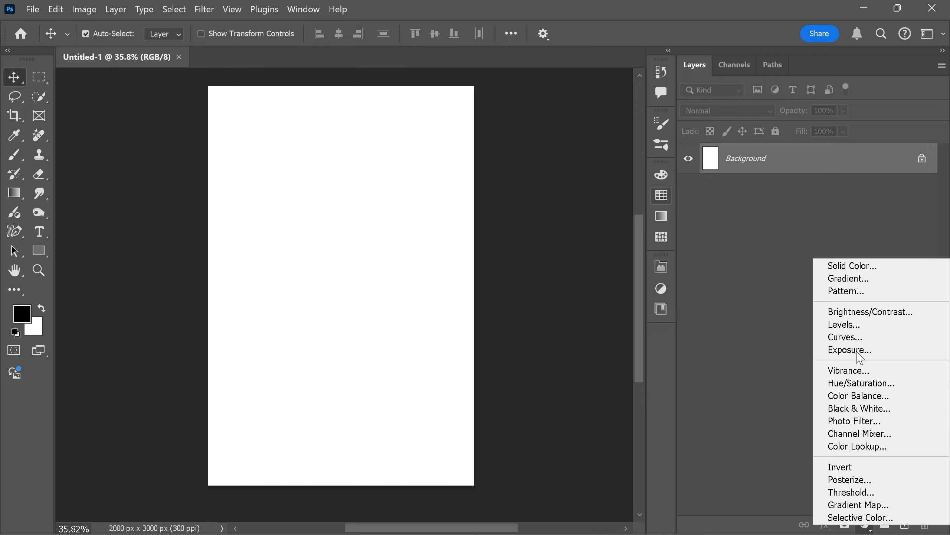
pyautogui.click(851, 278)
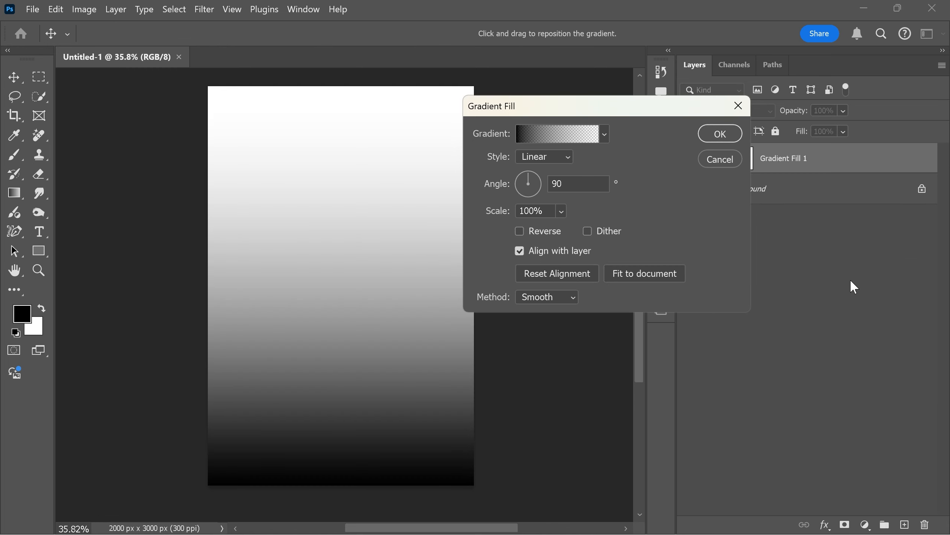
# Base the fill on the Foreground to Background gradient preset and set its starting color stop to dark red 500000.
pyautogui.click(561, 136)
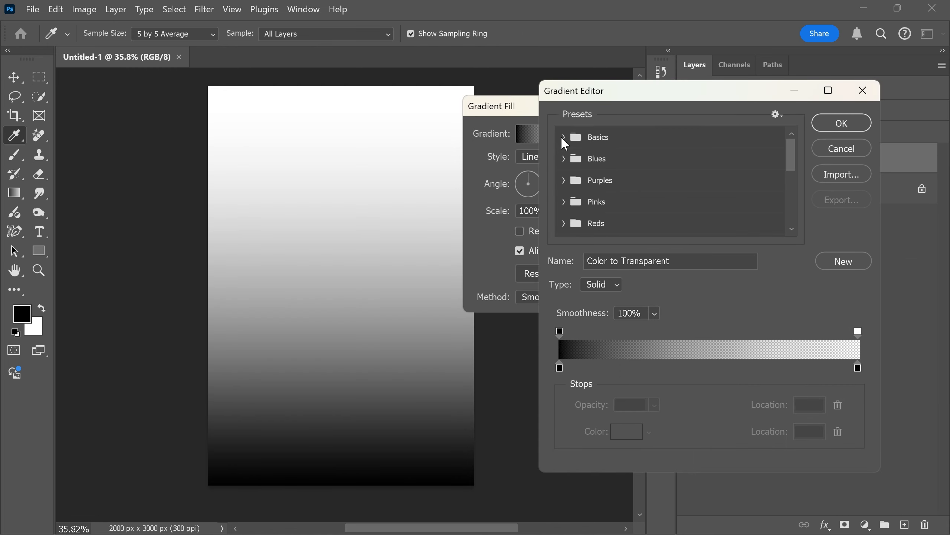
pyautogui.click(563, 136)
pyautogui.click(587, 157)
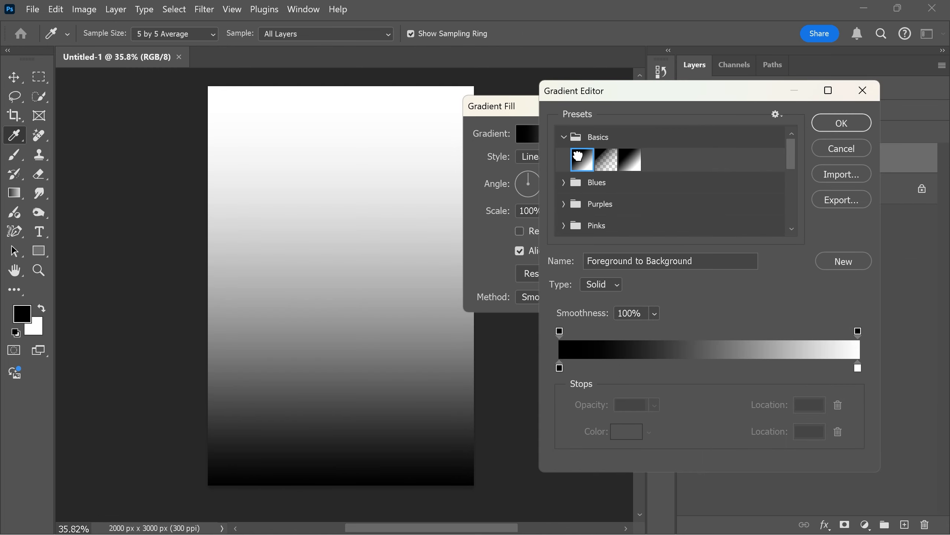
pyautogui.doubleClick(560, 367)
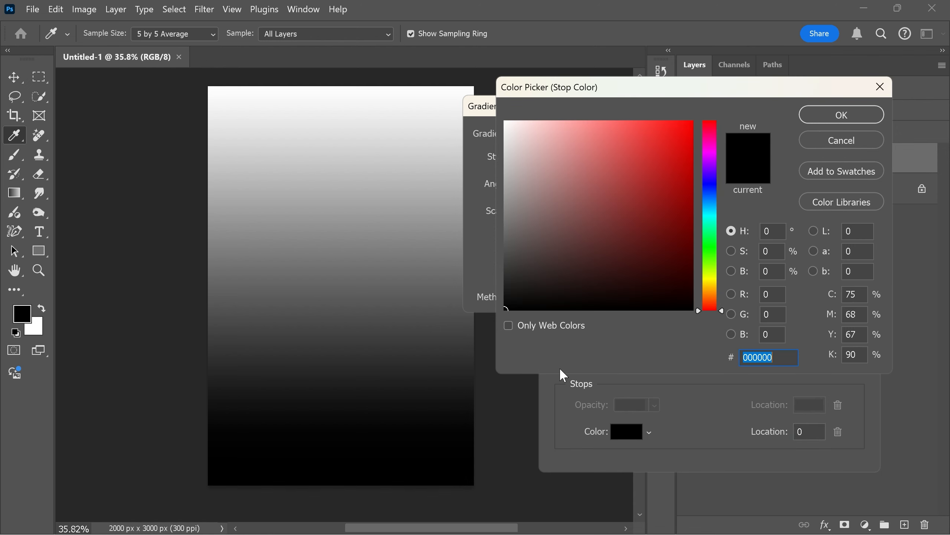
pyautogui.moveTo(627, 262); pyautogui.dragTo(710, 250)
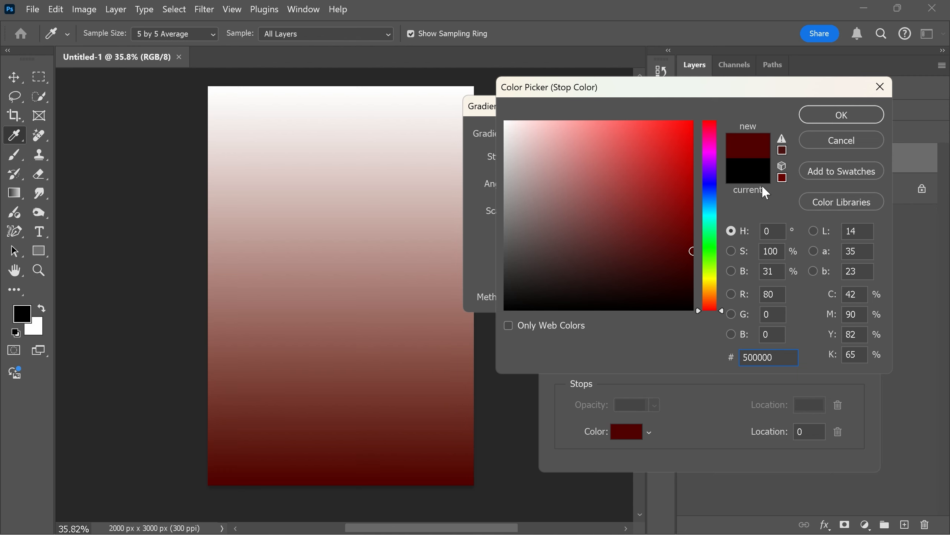
pyautogui.click(827, 116)
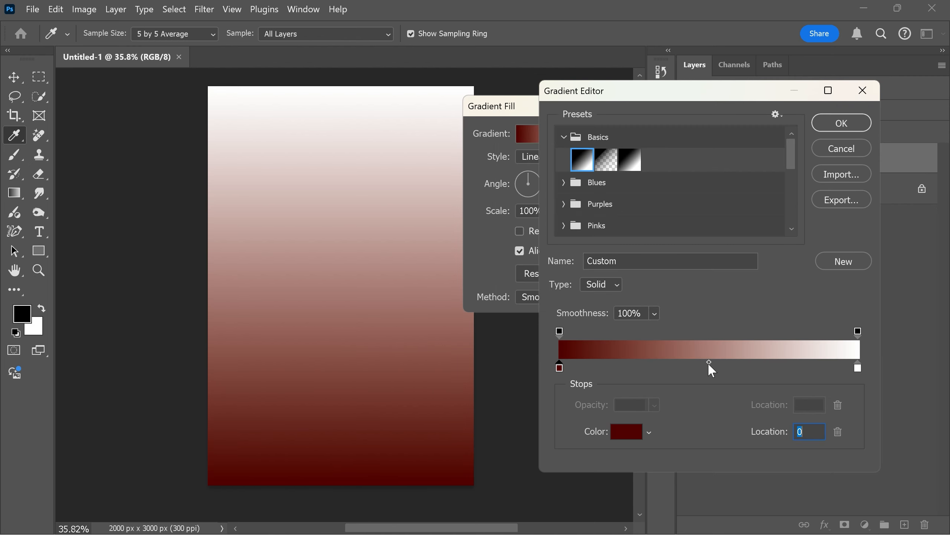
# Add a dark red color stop at about 42% of the gradient and set the end stop's color to a40000.
pyautogui.click(684, 365)
pyautogui.doubleClick(857, 367)
pyautogui.moveTo(707, 183); pyautogui.dragTo(710, 189)
pyautogui.click(826, 116)
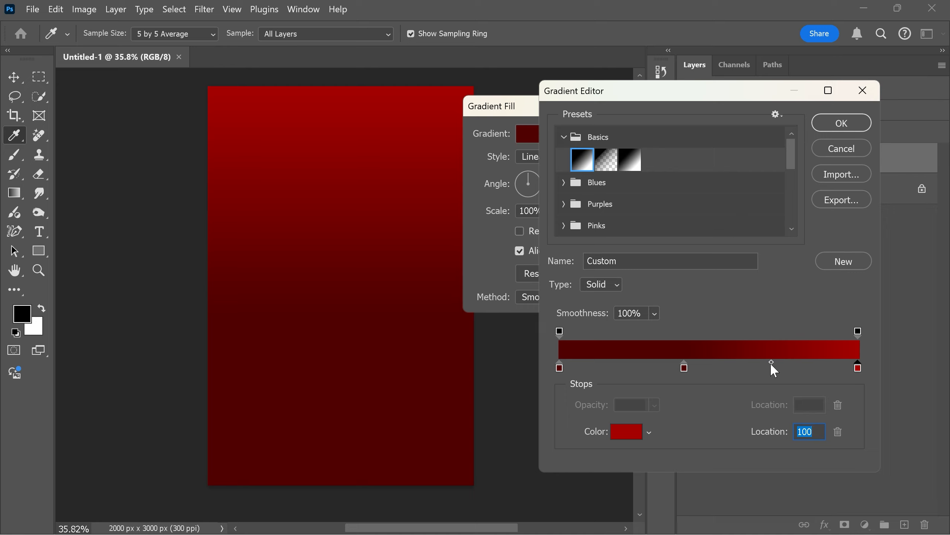
# Shift the color midpoint close to the 42% stop and set the gradient's end stop color to 920000.
pyautogui.moveTo(771, 363); pyautogui.dragTo(686, 369)
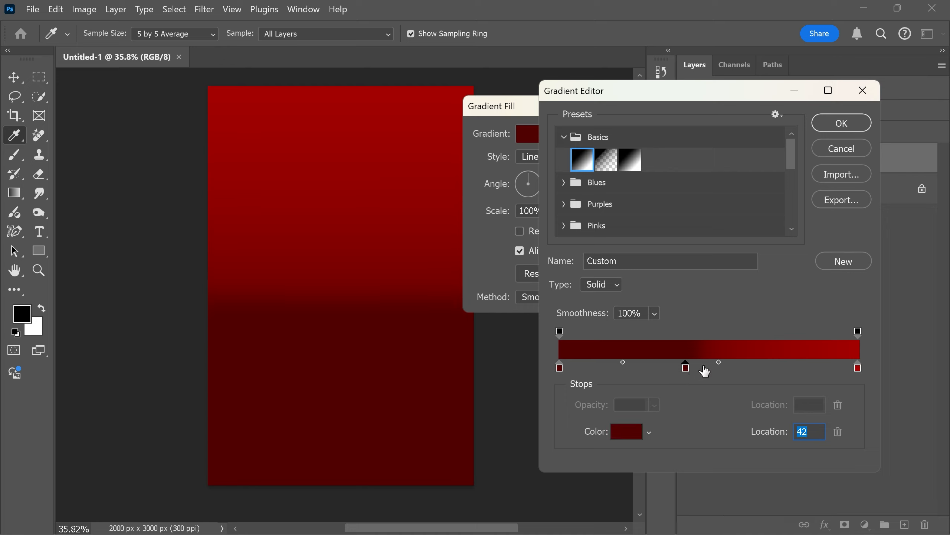
pyautogui.doubleClick(858, 367)
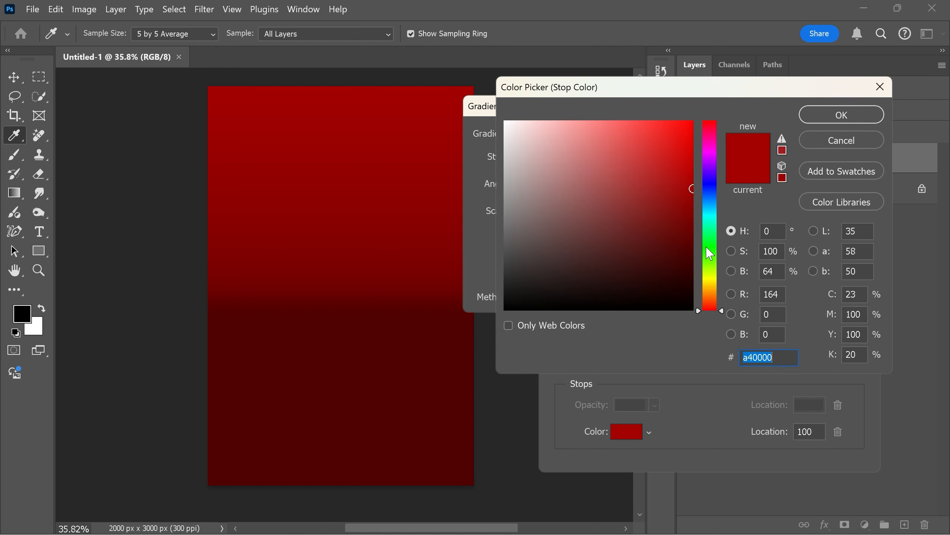
pyautogui.moveTo(691, 197); pyautogui.dragTo(692, 203)
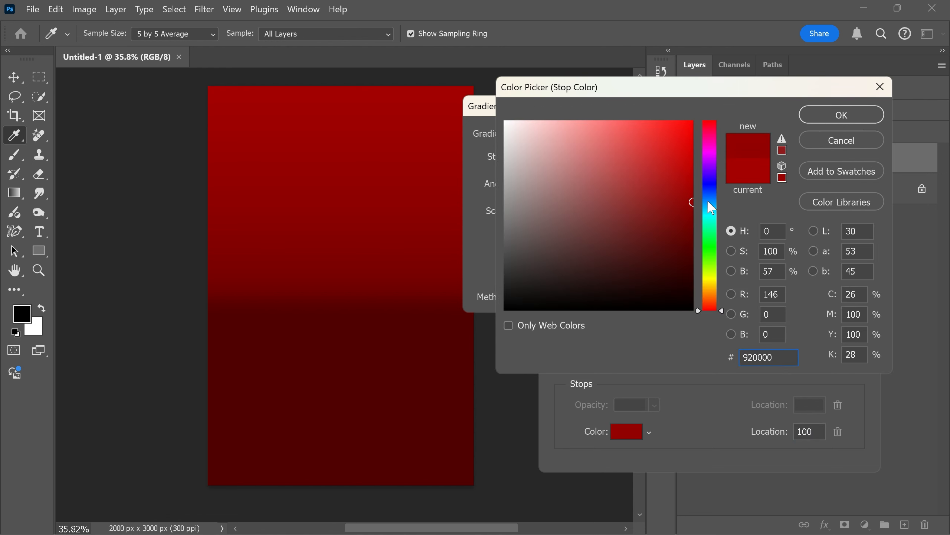
pyautogui.click(831, 116)
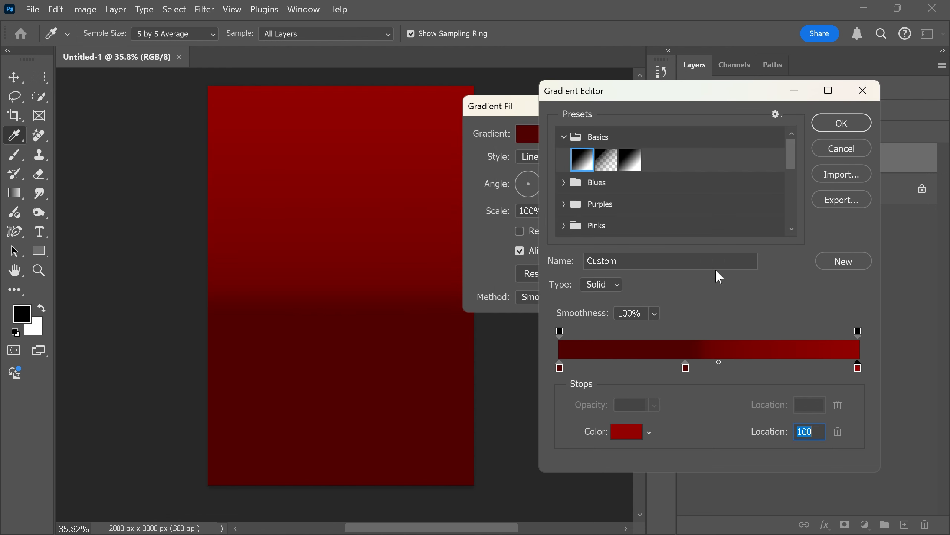
# Set the midpoint between the middle and end stops to about 20% and apply the gradient fill.
pyautogui.click(717, 361)
pyautogui.moveTo(719, 362); pyautogui.dragTo(721, 362)
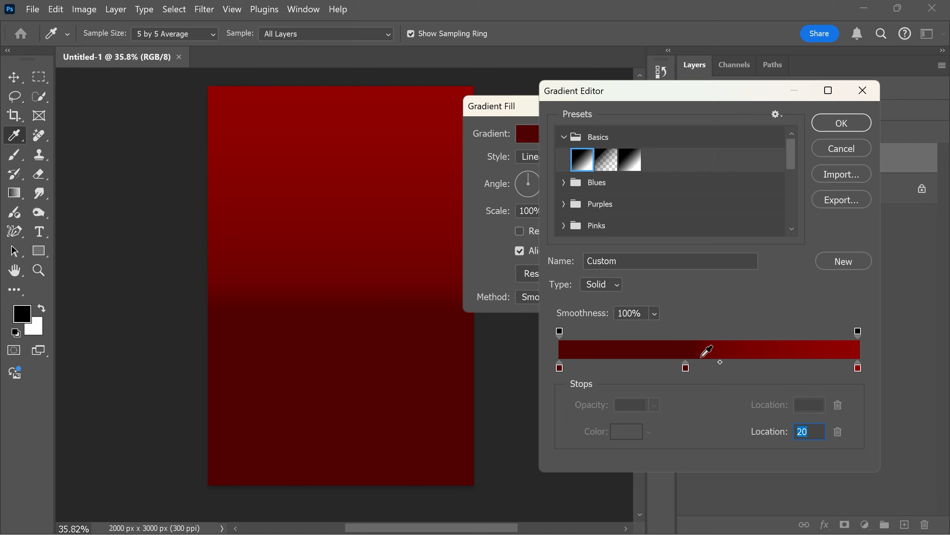
pyautogui.click(841, 124)
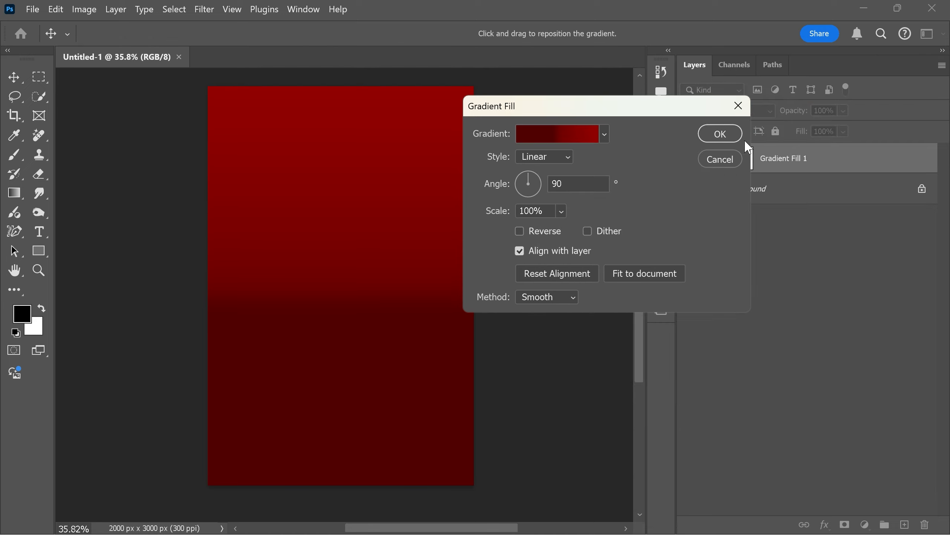
pyautogui.click(720, 134)
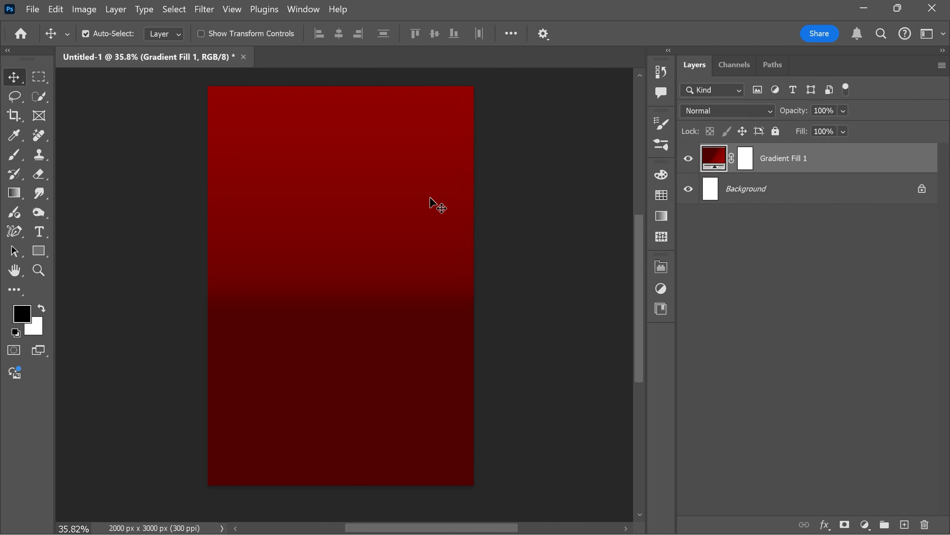
# Draw a black rectangle about 698 x 3265 px covering the left side of the canvas from top to bottom.
pyautogui.click(42, 250)
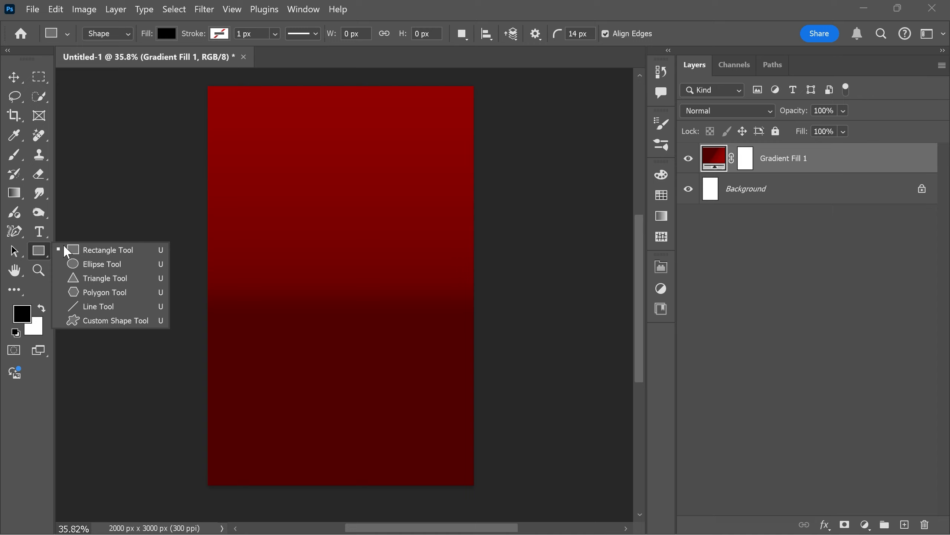
pyautogui.click(79, 249)
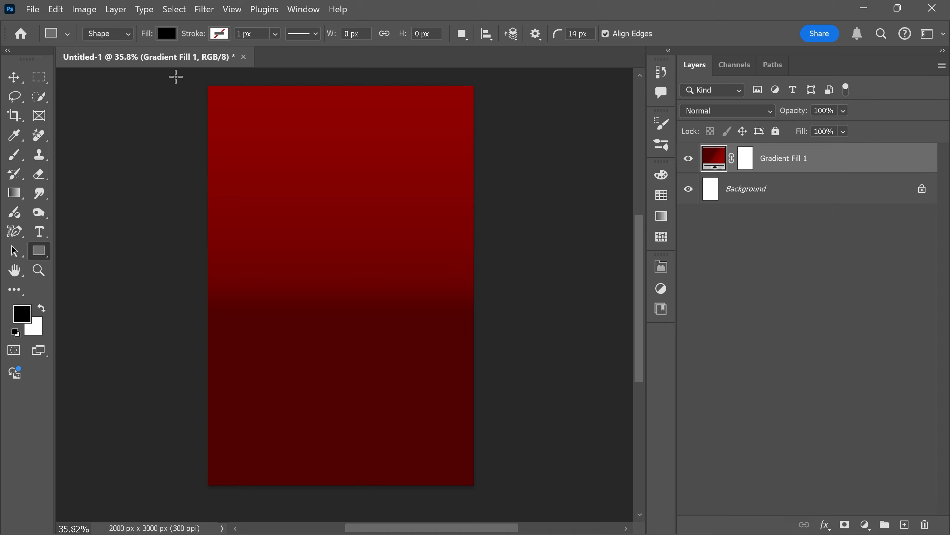
pyautogui.moveTo(188, 74); pyautogui.dragTo(281, 508)
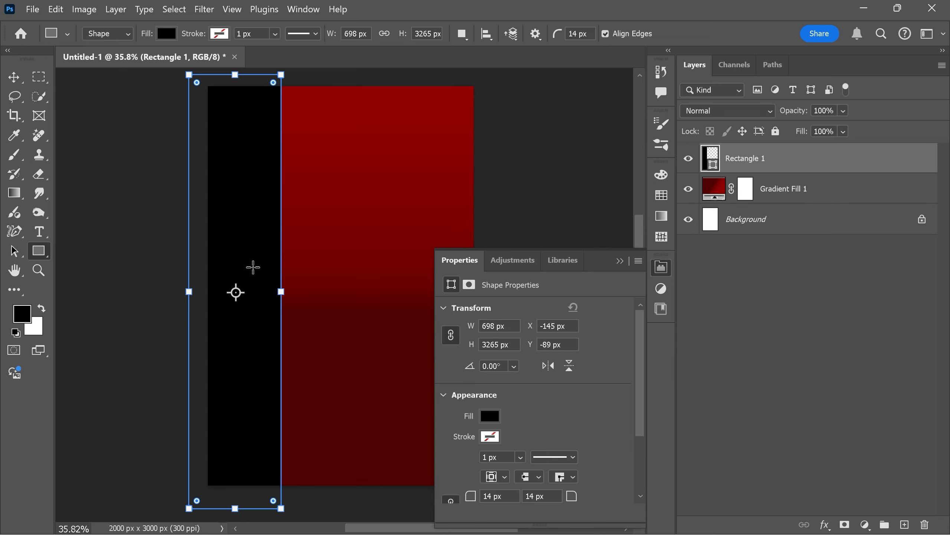
pyautogui.click(660, 272)
# Duplicate the black rectangle onto the right side of the canvas, leaving a vertical red strip in the middle.
pyautogui.press('v')
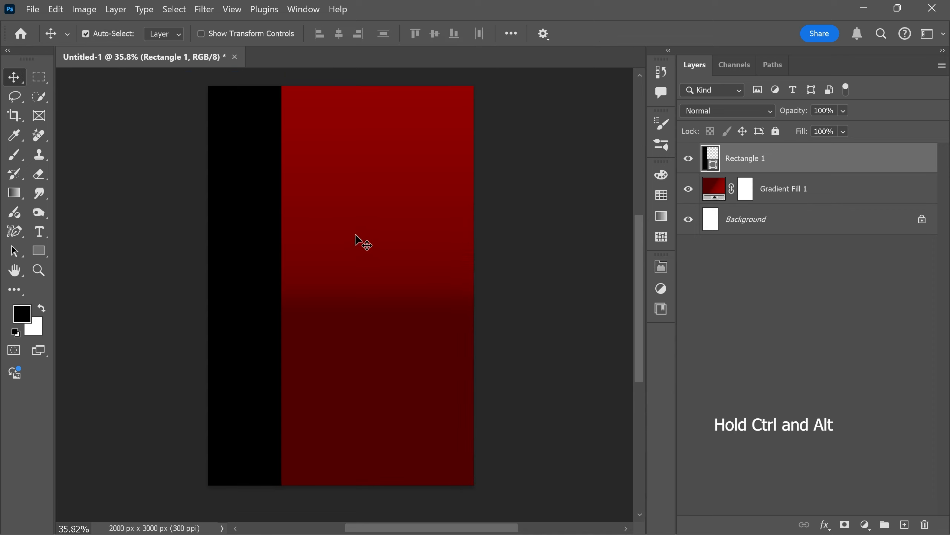
pyautogui.press('ctrl')
pyautogui.moveTo(260, 225); pyautogui.dragTo(473, 226)
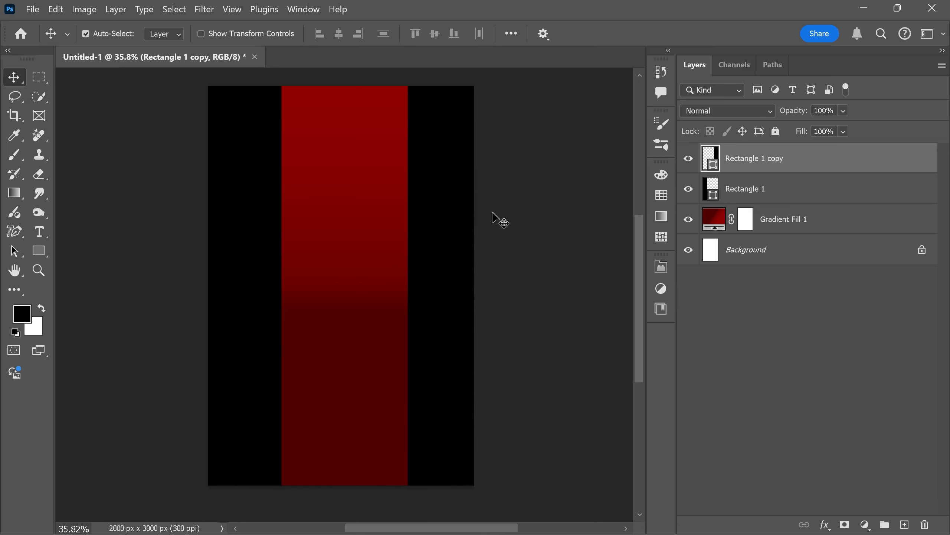
pyautogui.click(514, 212)
pyautogui.click(452, 212)
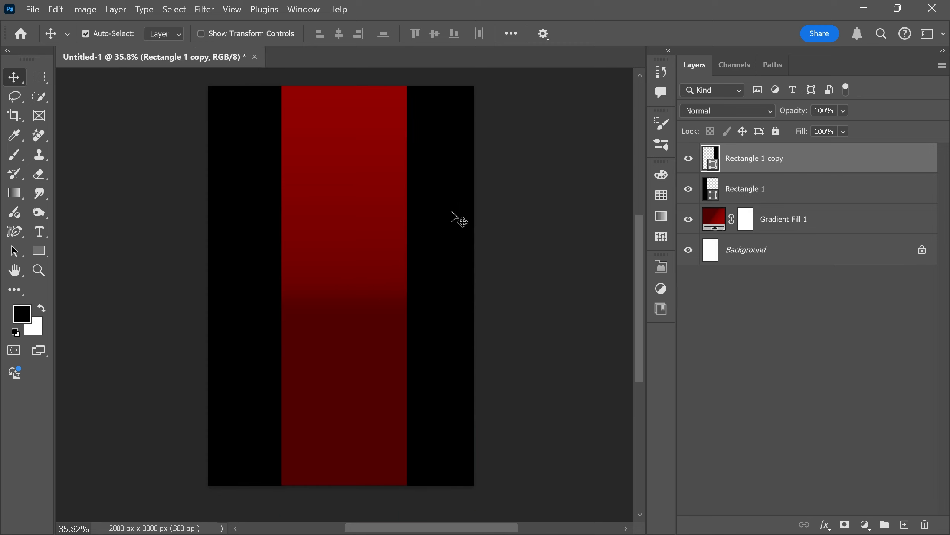
pyautogui.click(504, 214)
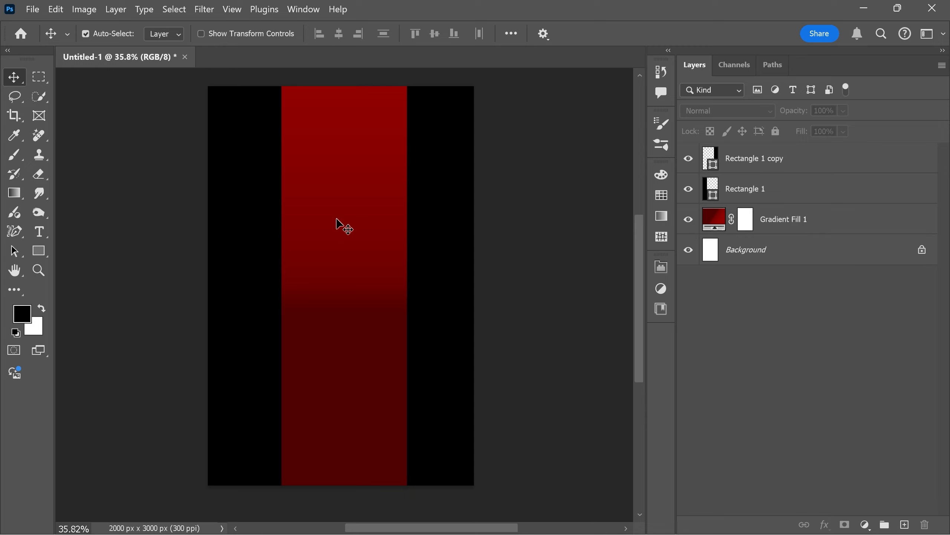
# Place the black-and-white photo of the standing man in a suit as an embedded image above the Rectangle 1 copy layer.
pyautogui.click(751, 150)
pyautogui.click(33, 9)
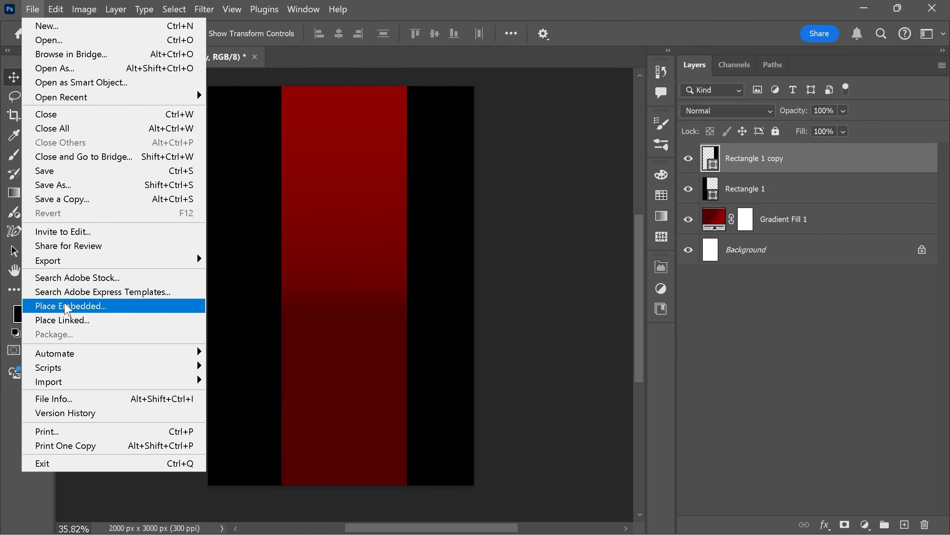
pyautogui.click(85, 305)
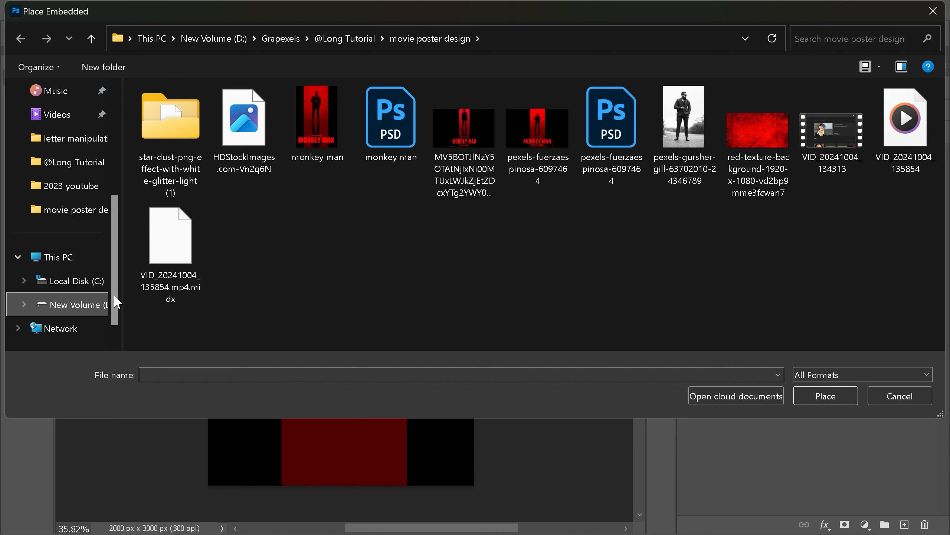
pyautogui.click(669, 128)
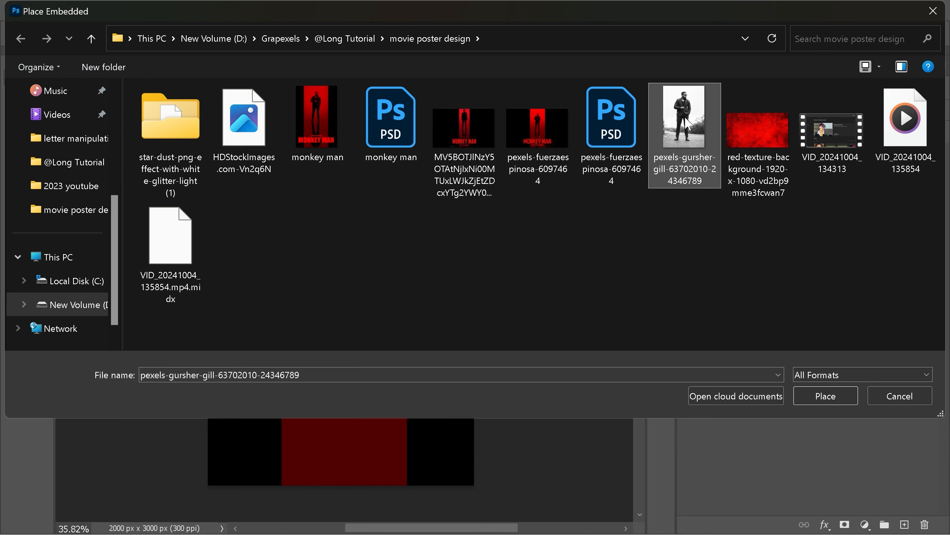
pyautogui.click(816, 392)
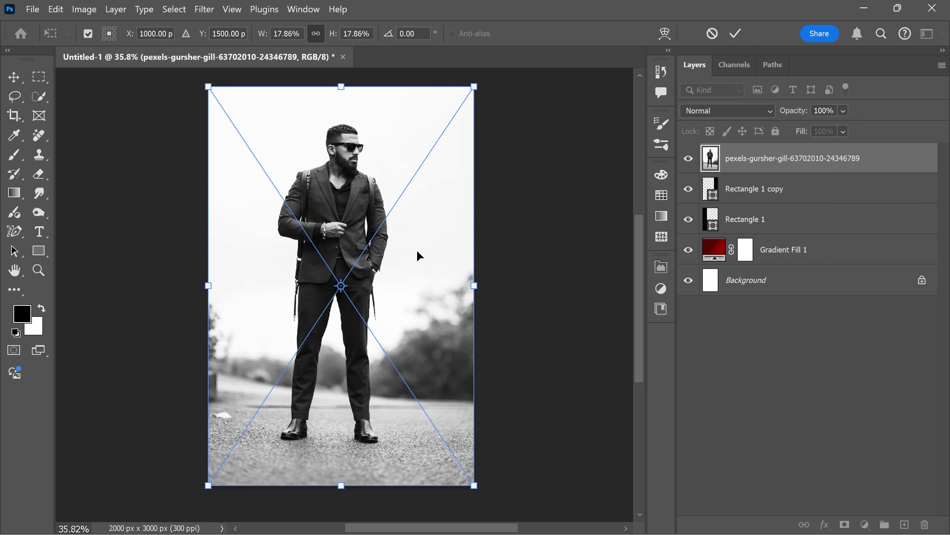
pyautogui.click(735, 33)
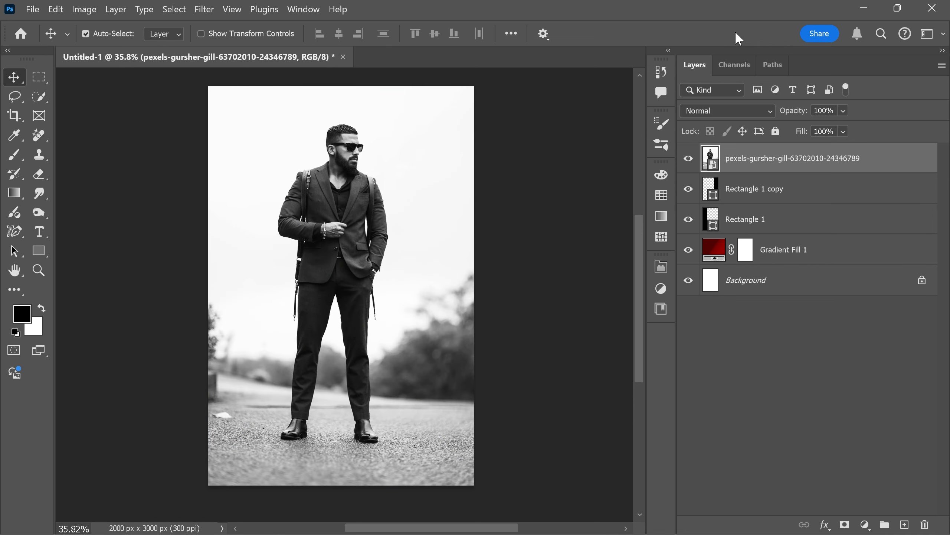
# Select the man with Select Subject and add a layer mask that hides the photo's background.
pyautogui.click(44, 97)
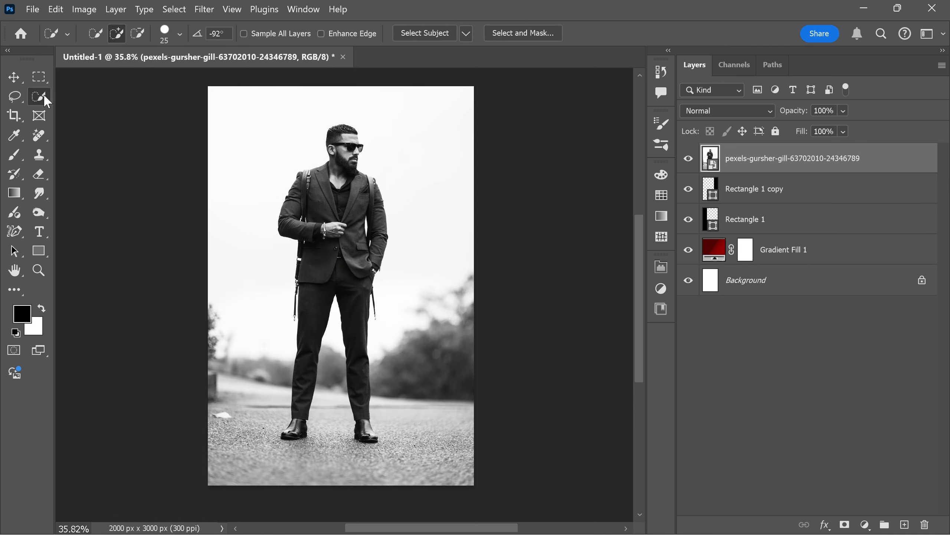
pyautogui.click(411, 35)
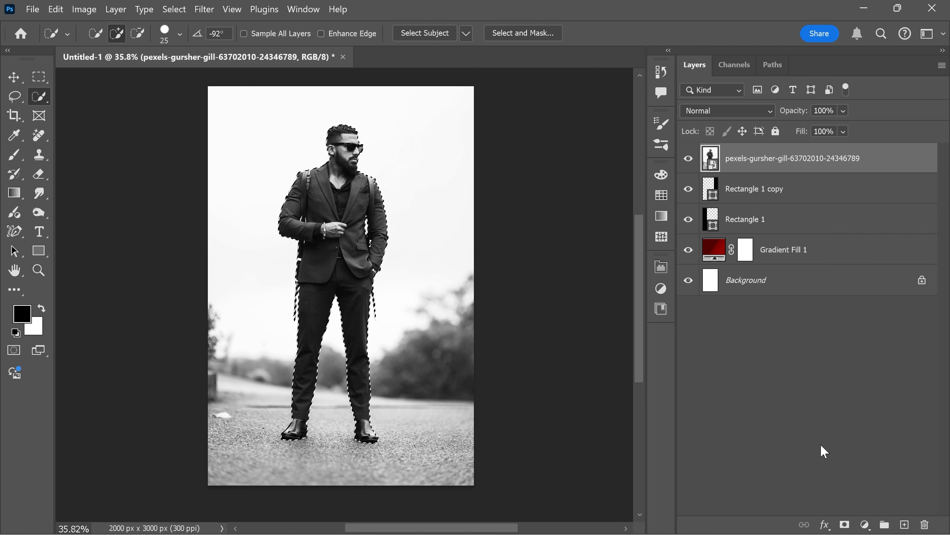
pyautogui.click(844, 525)
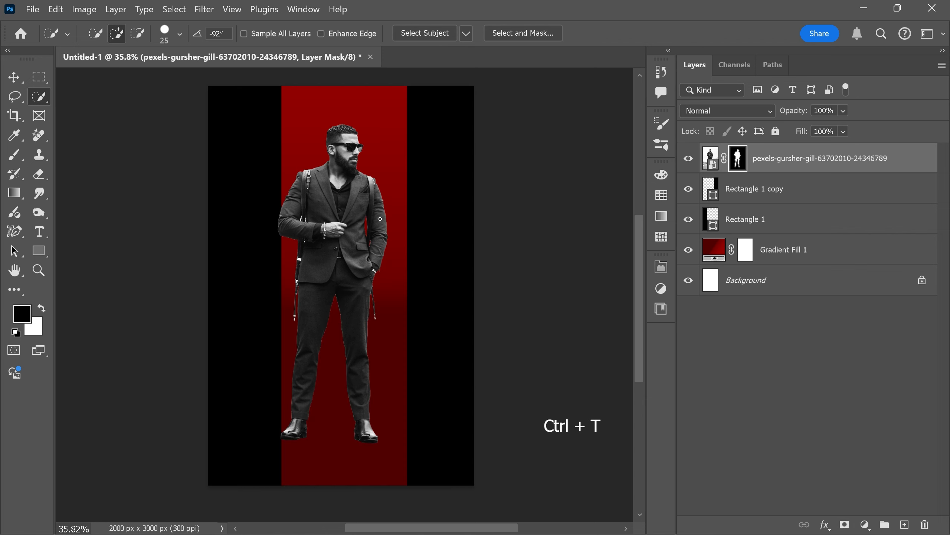
# Scale the man to about 61%, rotate him about -1.4°, and position him in the upper part of the red strip.
pyautogui.hotkey('ctrl', 't')
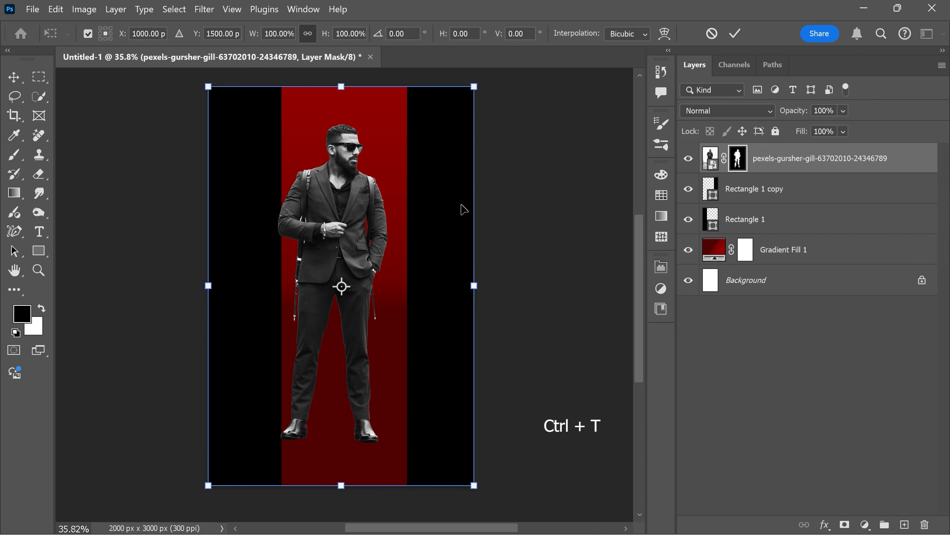
pyautogui.moveTo(340, 86)
pyautogui.mouseDown()
pyautogui.moveTo(340, 248)
pyautogui.moveTo(356, 81)
pyautogui.mouseUp()
pyautogui.moveTo(371, 118); pyautogui.dragTo(367, 117)
pyautogui.moveTo(366, 78); pyautogui.dragTo(363, 78)
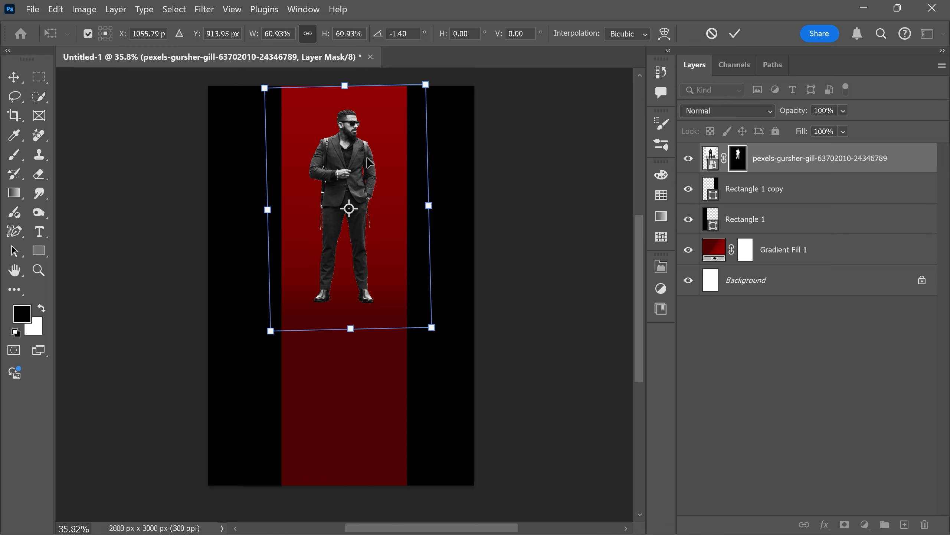
pyautogui.press('Return')
pyautogui.press('w')
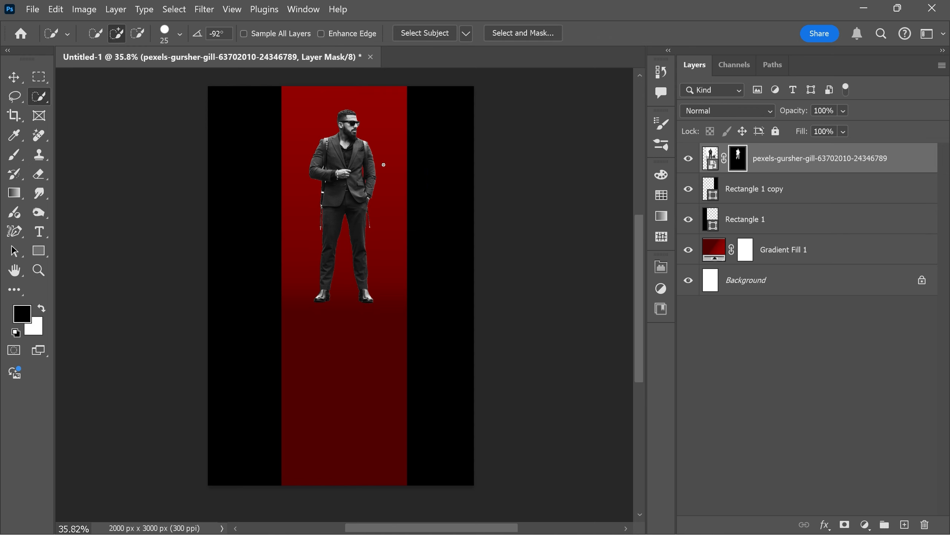
# Duplicate the masked man layer, naming the lower layer Reflection and the upper copy men.
pyautogui.hotkey('ctrl', 'j')
pyautogui.click(780, 189)
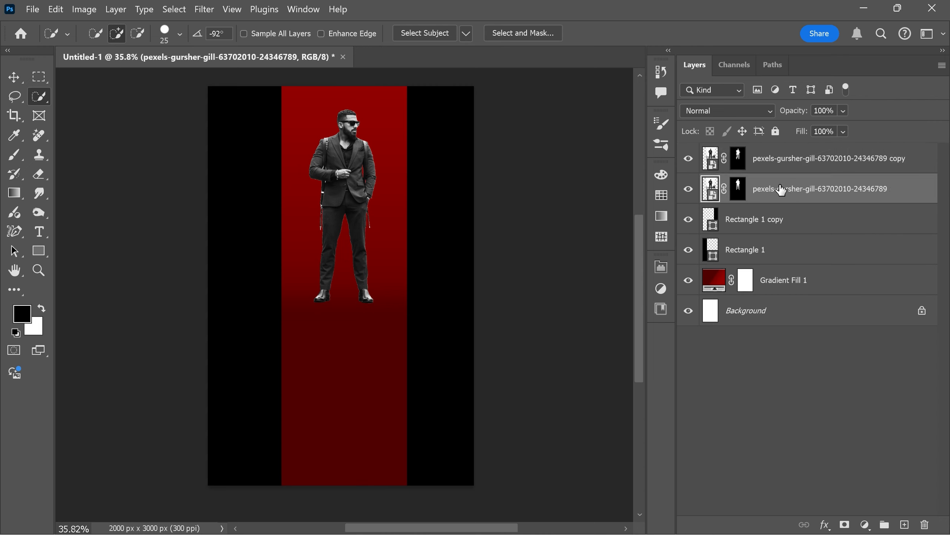
pyautogui.doubleClick(781, 189)
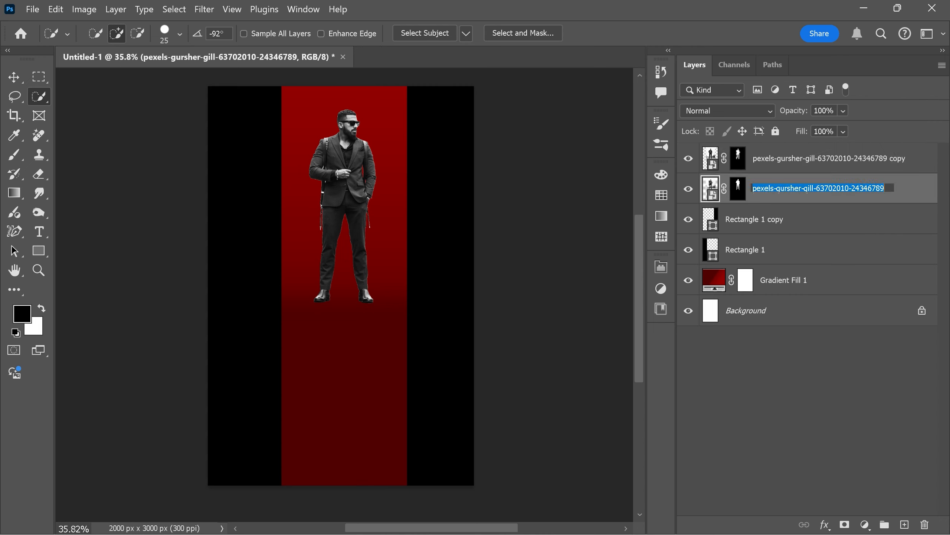
pyautogui.write('Reflection')
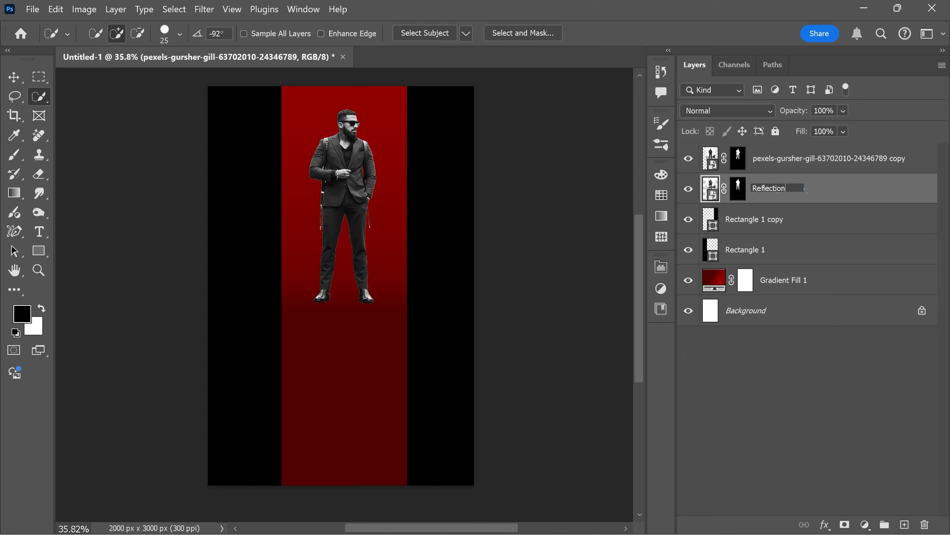
pyautogui.press('Return')
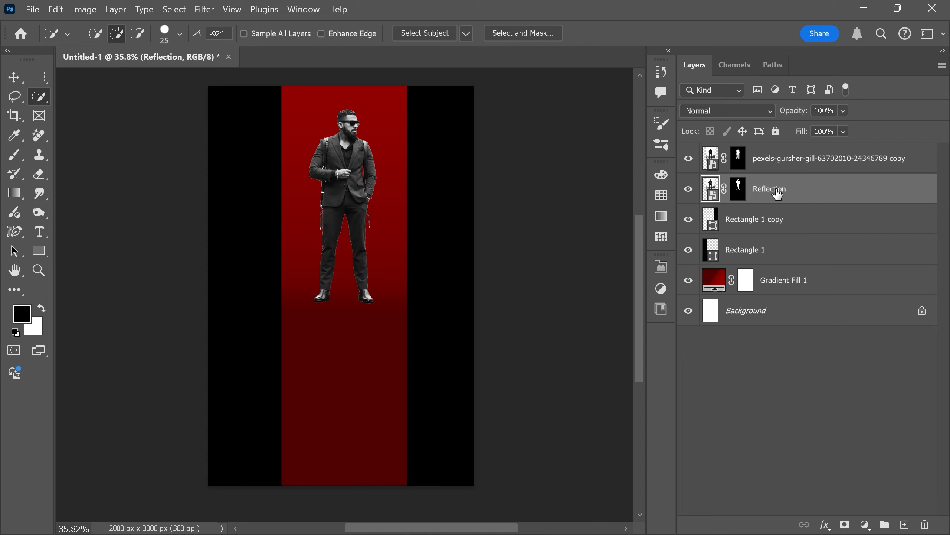
pyautogui.doubleClick(771, 159)
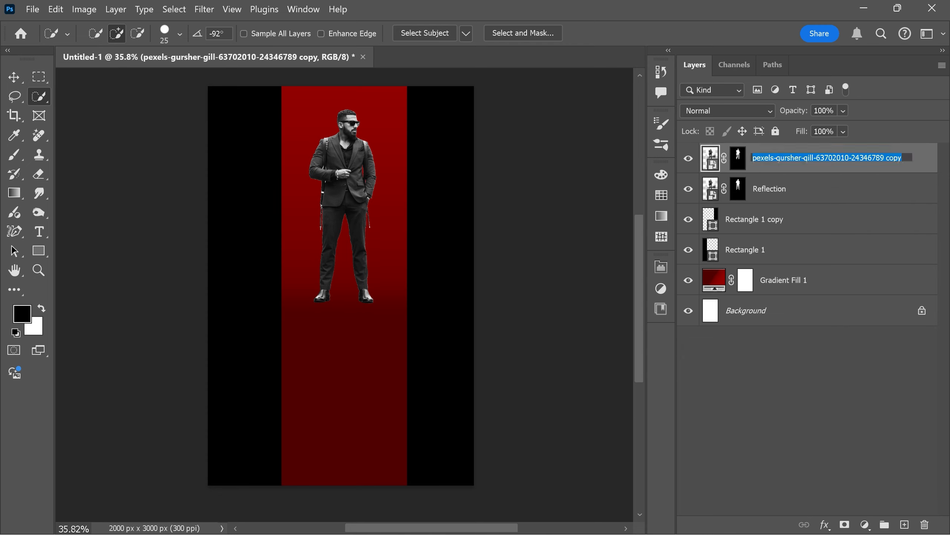
pyautogui.write('men')
pyautogui.press('Return')
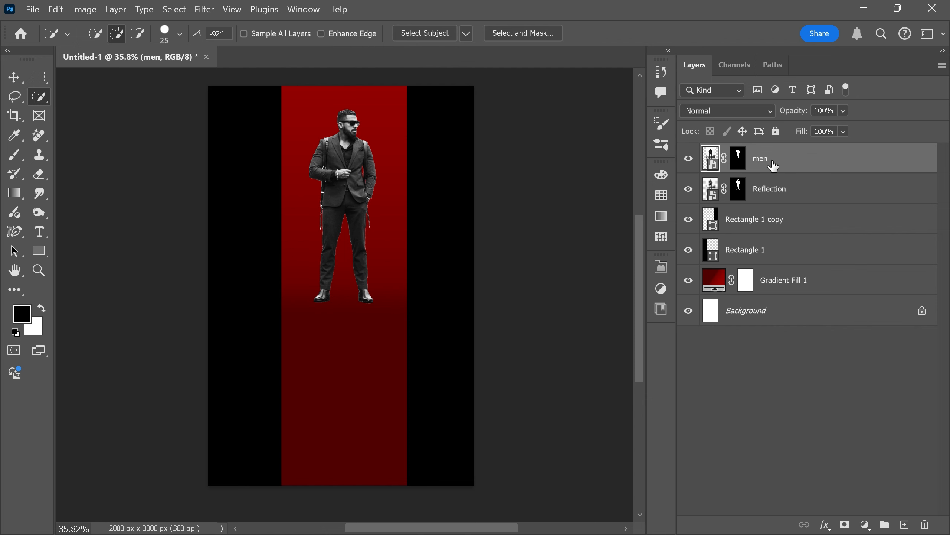
# Convert the Reflection layer to a smart object.
pyautogui.click(786, 189)
pyautogui.rightClick(786, 189)
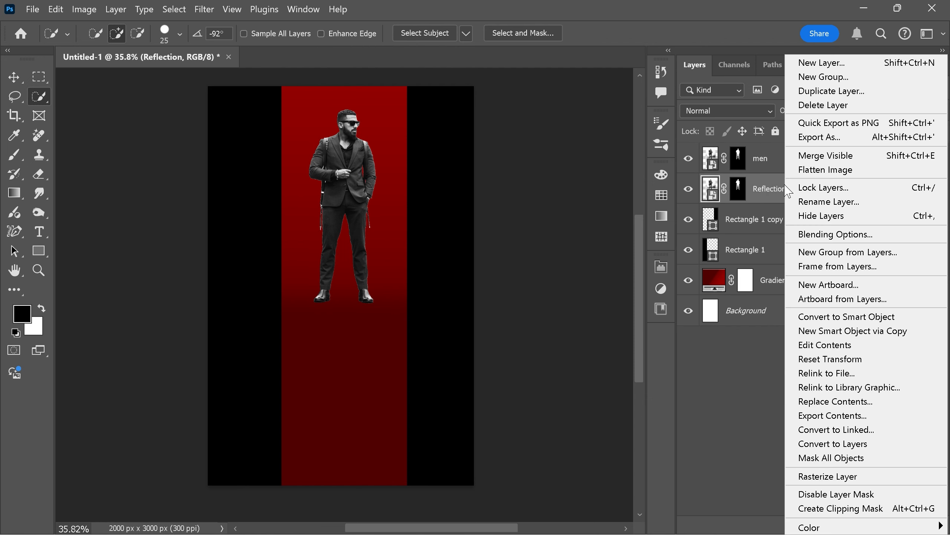
pyautogui.click(828, 317)
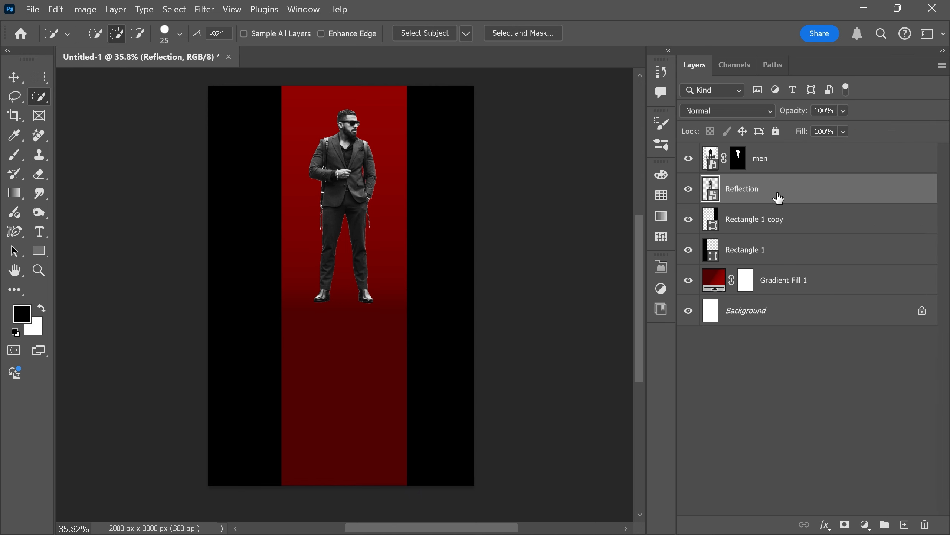
# Flip the Reflection layer vertically with Free Transform and move it straight down beneath the standing man's feet.
pyautogui.hotkey('ctrl', 't')
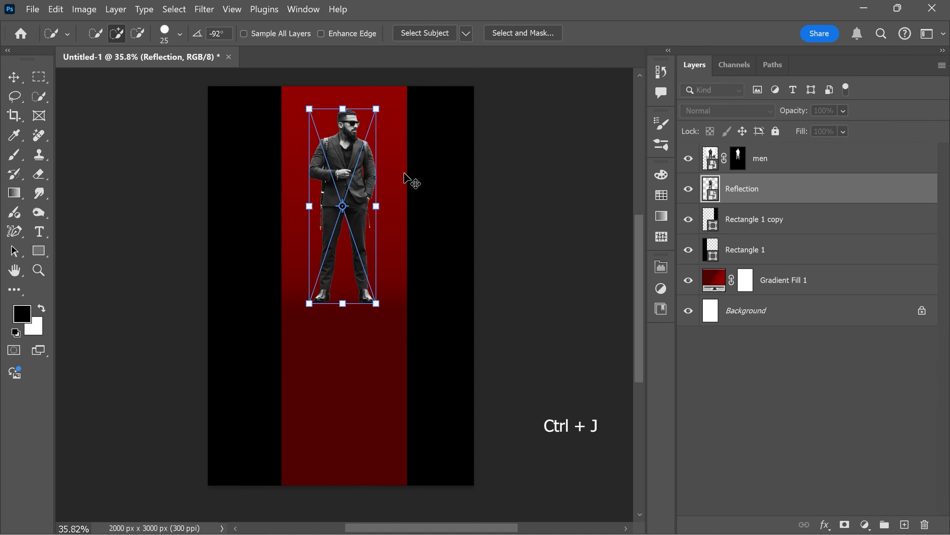
pyautogui.rightClick(349, 157)
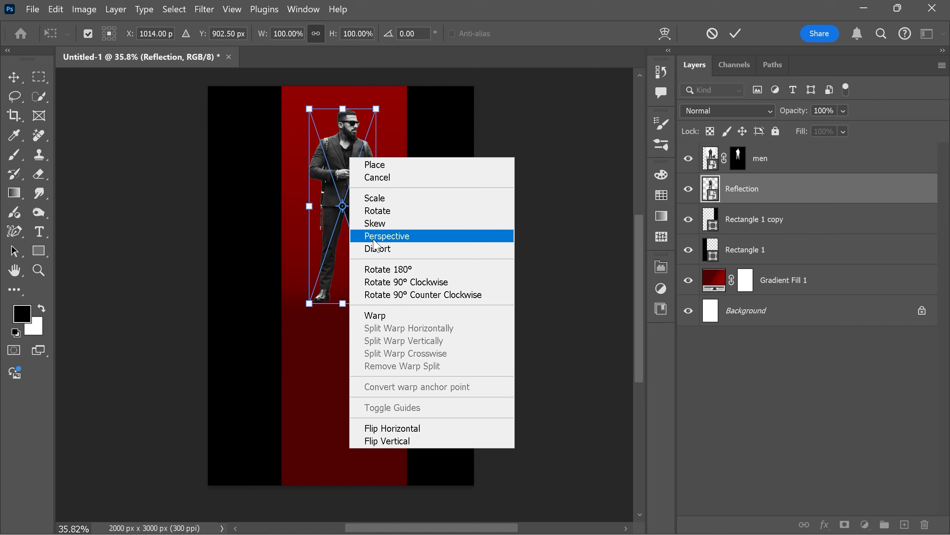
pyautogui.click(374, 442)
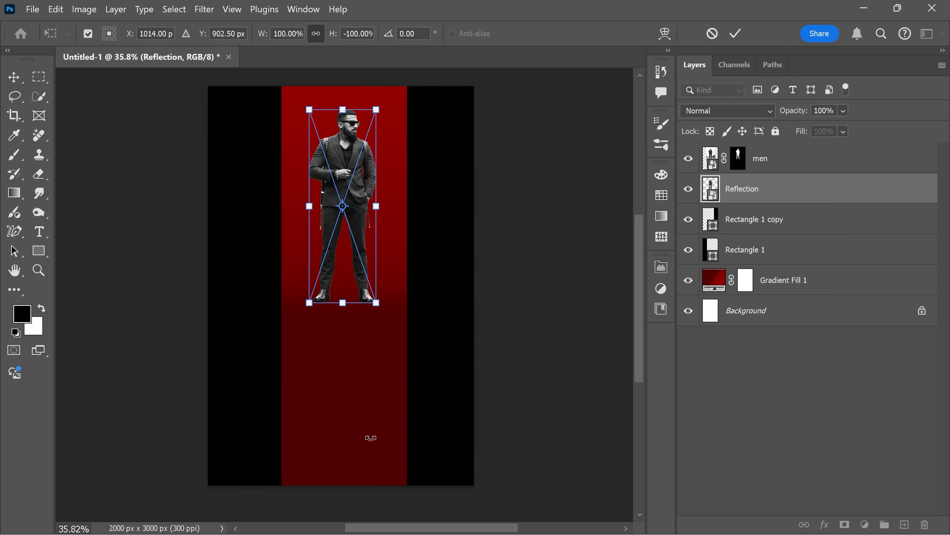
pyautogui.moveTo(346, 154); pyautogui.dragTo(355, 342)
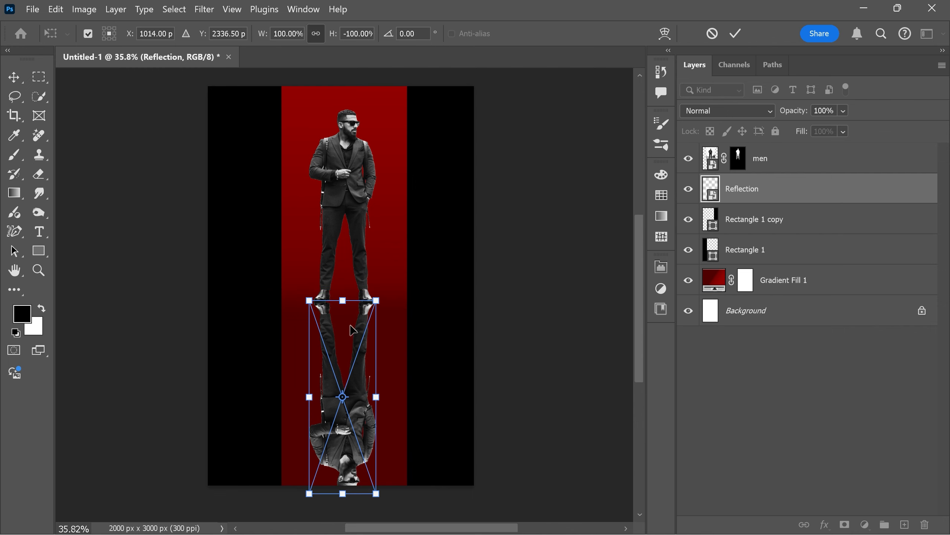
# Nudge the flipped reflection down to about Y 2345.5 px, keeping it horizontally aligned with the man's shoes.
pyautogui.scroll(8, 350, 314)
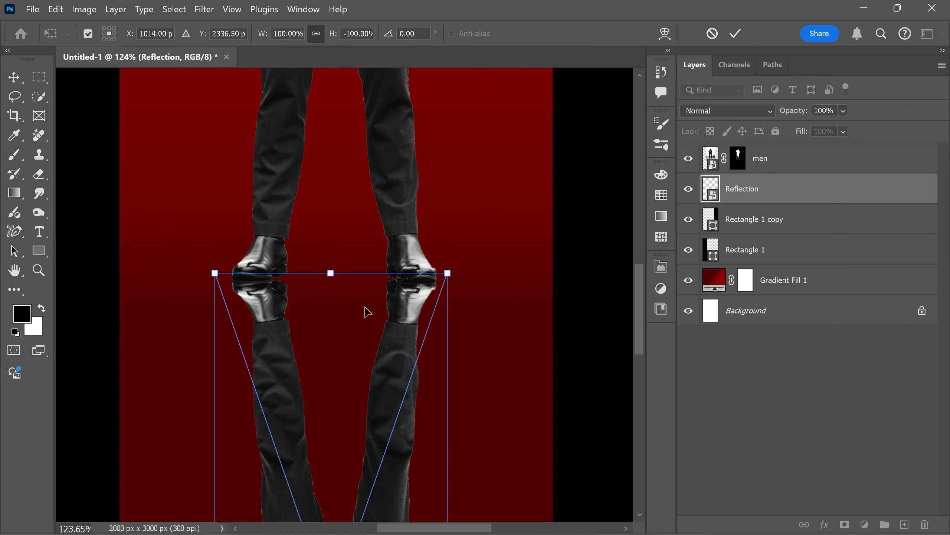
pyautogui.press('Left')
pyautogui.press('Left')
pyautogui.press('Left')
pyautogui.press('Left')
pyautogui.press('Left')
pyautogui.press('Left')
pyautogui.press('Left')
pyautogui.press('Left')
pyautogui.press('Left')
pyautogui.press('Left')
pyautogui.press('Left')
pyautogui.press('Down')
pyautogui.press('Down')
pyautogui.press('Down')
pyautogui.press('Down')
pyautogui.press('Down')
pyautogui.press('Down')
pyautogui.press('Down')
pyautogui.press('Down')
pyautogui.press('Down')
pyautogui.press('Down')
pyautogui.press('Down')
pyautogui.press('Right')
pyautogui.press('Right')
pyautogui.press('Right')
pyautogui.press('Right')
pyautogui.press('Right')
pyautogui.press('Right')
pyautogui.press('Right')
pyautogui.press('Right')
pyautogui.press('Right')
pyautogui.press('Right')
pyautogui.press('Right')
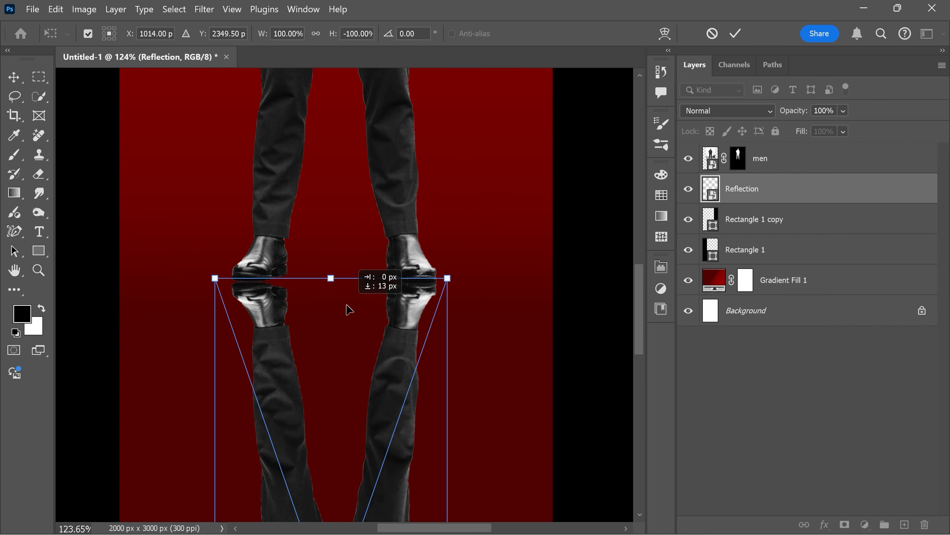
pyautogui.press('Up')
pyautogui.press('Up')
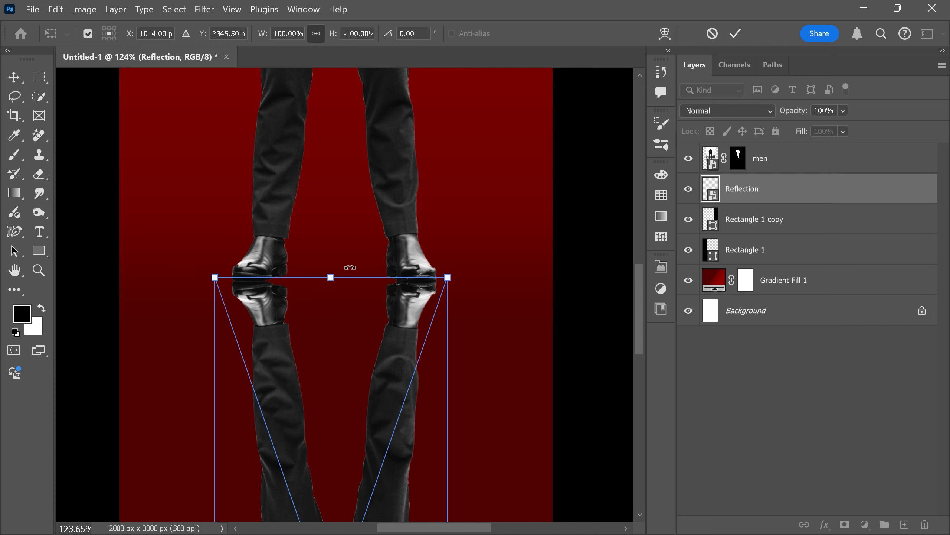
# Rotate the reflection about 0.48° and shift it to about X 1008 px, Y 2340.5 px under the shoes.
pyautogui.moveTo(351, 256); pyautogui.dragTo(354, 259)
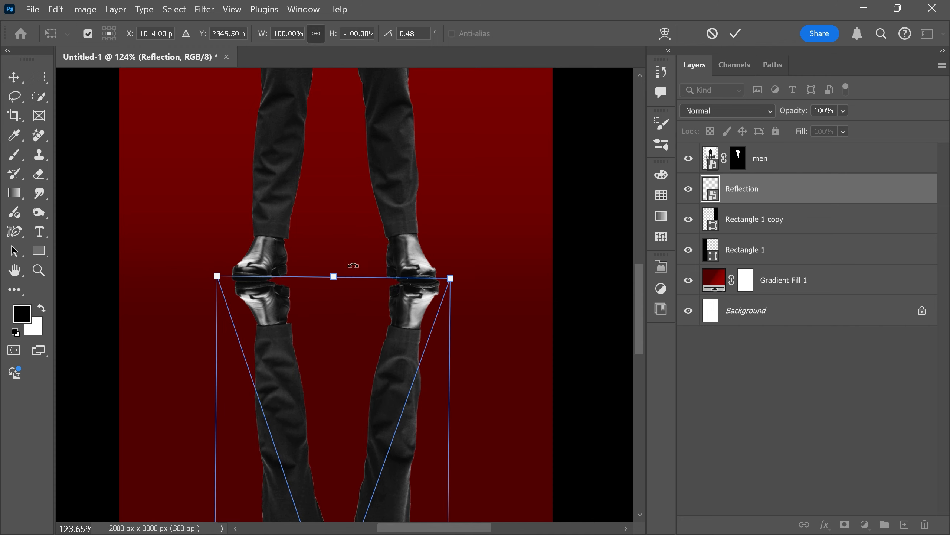
pyautogui.moveTo(352, 291); pyautogui.dragTo(354, 293)
pyautogui.press('Right')
pyautogui.press('Right')
pyautogui.press('Right')
pyautogui.press('Right')
pyautogui.press('Right')
pyautogui.press('Right')
pyautogui.press('Right')
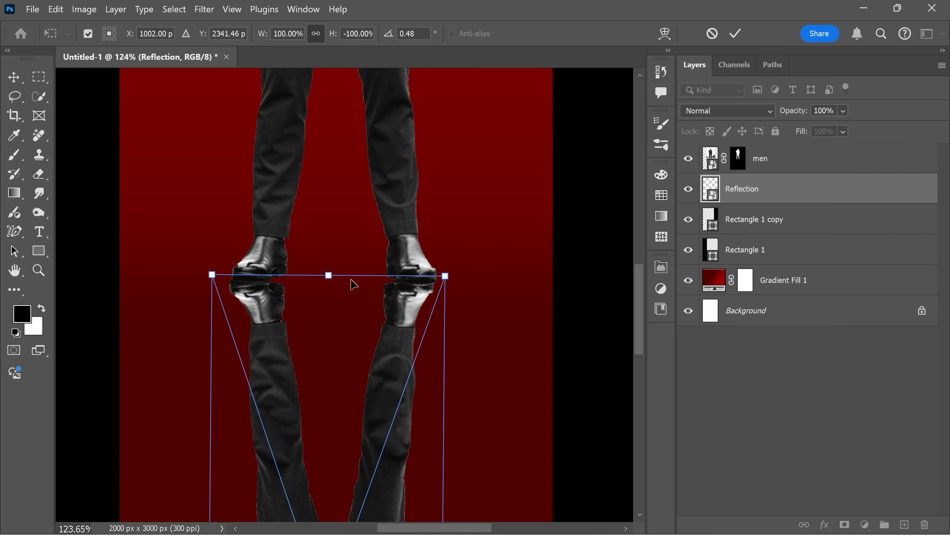
pyautogui.press('Up')
pyautogui.press('Right')
pyautogui.press('Right')
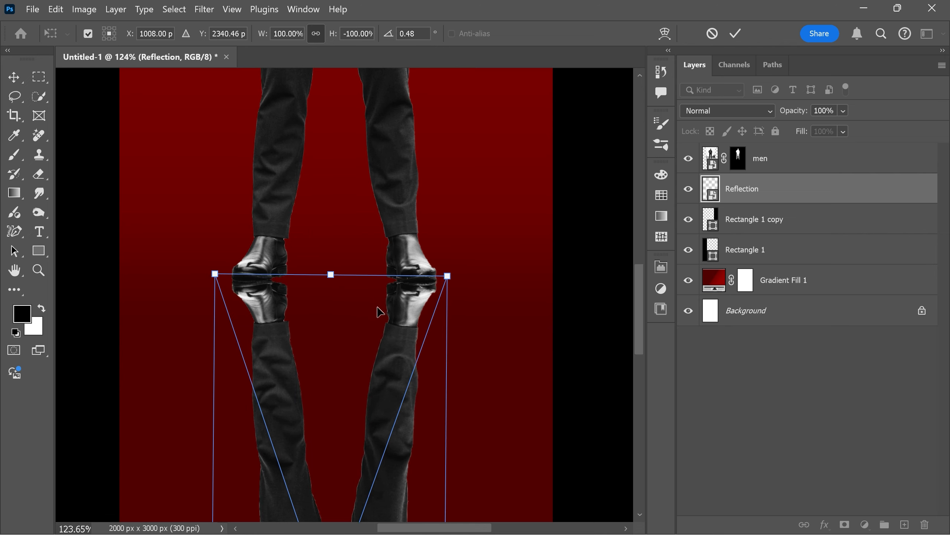
# Warp the upper end of the reflection so its shoes meet the soles of the man's shoes, and apply the transform.
pyautogui.rightClick(362, 311)
pyautogui.click(386, 175)
pyautogui.scroll(7, 272, 284)
pyautogui.moveTo(294, 294); pyautogui.dragTo(297, 277)
pyautogui.moveTo(234, 278); pyautogui.dragTo(233, 290)
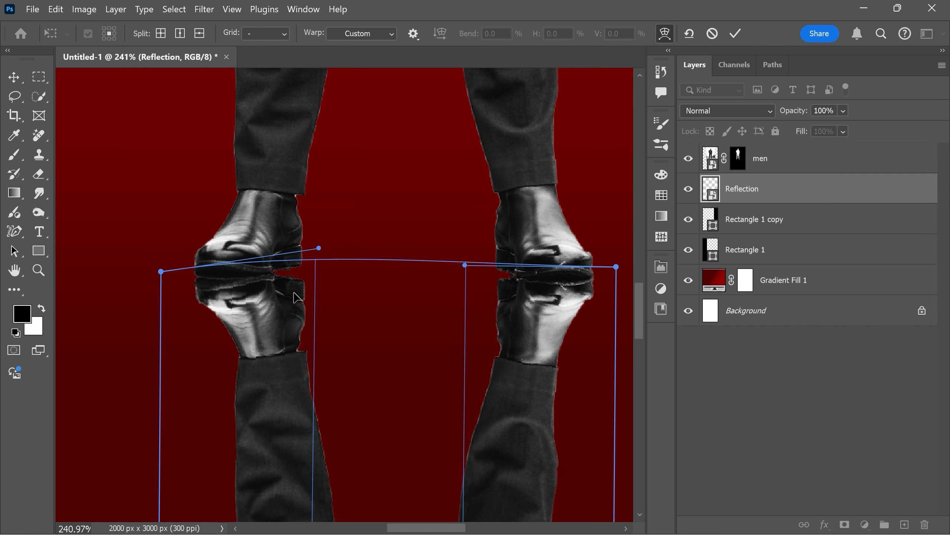
pyautogui.moveTo(303, 282)
pyautogui.mouseDown()
pyautogui.moveTo(303, 273)
pyautogui.moveTo(260, 286)
pyautogui.moveTo(307, 270)
pyautogui.mouseUp()
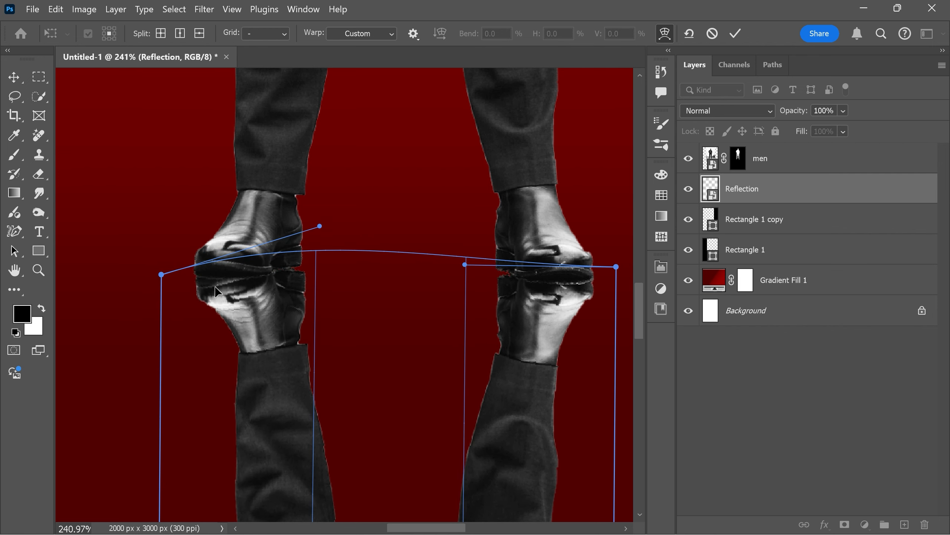
pyautogui.moveTo(187, 291); pyautogui.dragTo(187, 284)
pyautogui.moveTo(251, 277); pyautogui.dragTo(252, 282)
pyautogui.moveTo(491, 284); pyautogui.dragTo(488, 281)
pyautogui.moveTo(307, 267); pyautogui.dragTo(307, 265)
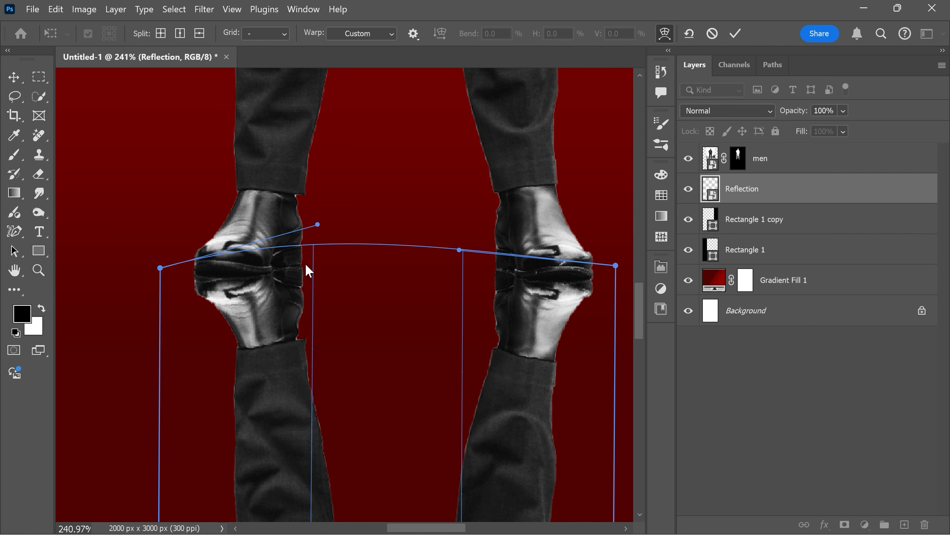
pyautogui.scroll(-5, 415, 258)
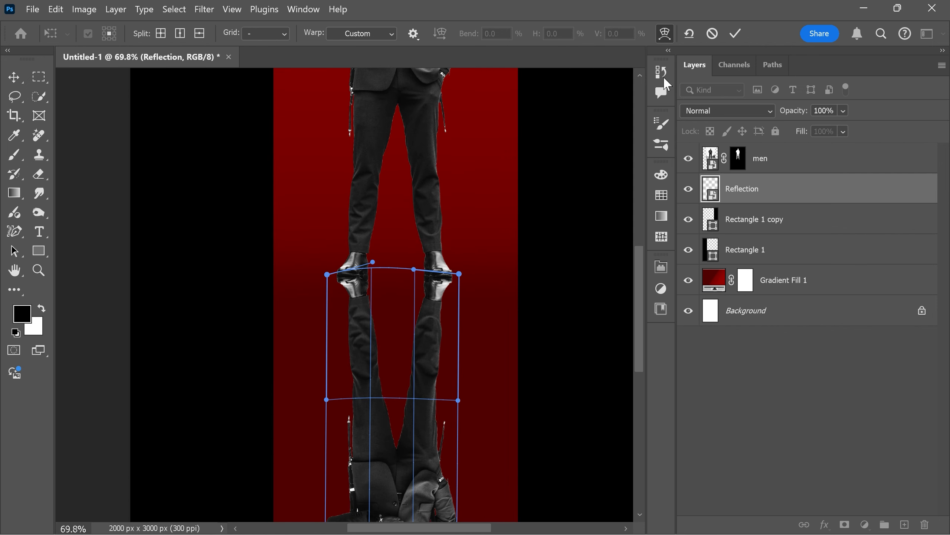
pyautogui.click(734, 34)
pyautogui.press('w')
pyautogui.scroll(2, 421, 233)
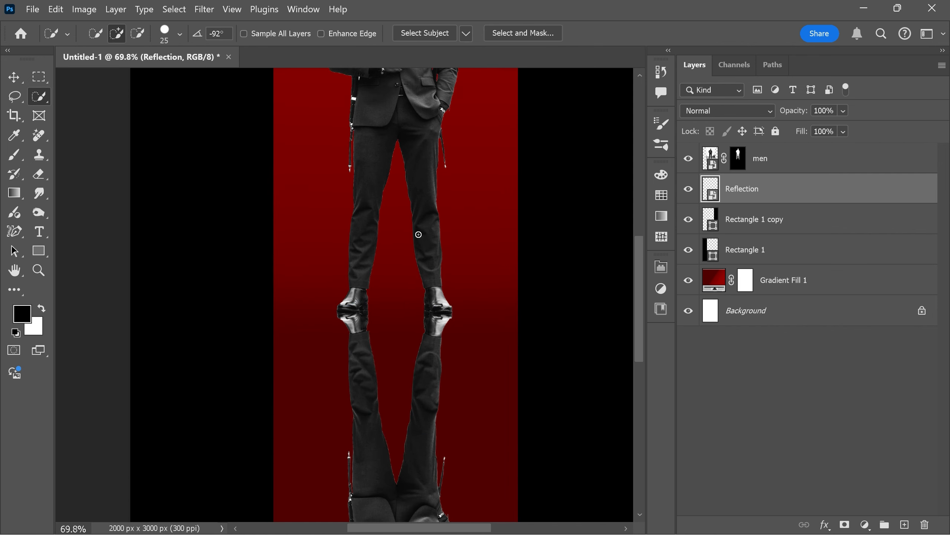
pyautogui.scroll(-2, 419, 234)
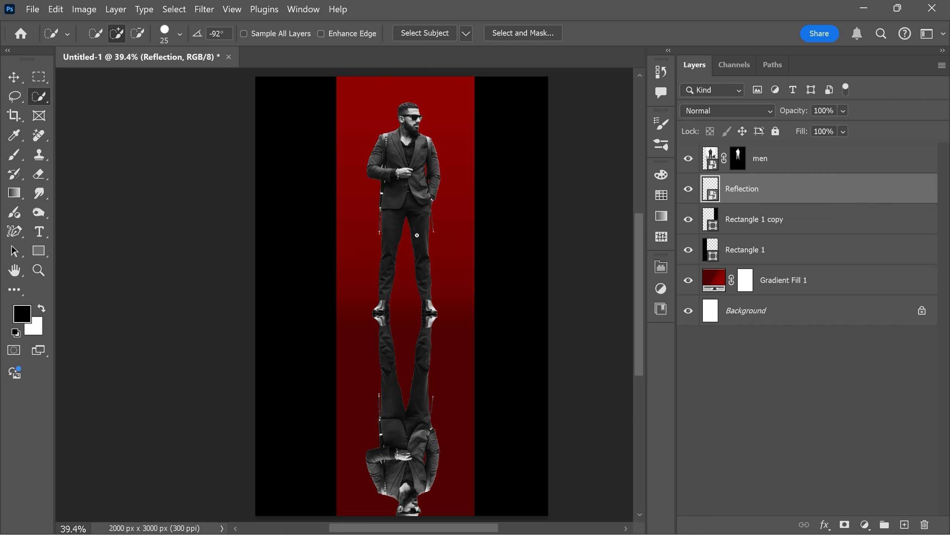
pyautogui.scroll(2, 407, 272)
pyautogui.scroll(1, 407, 272)
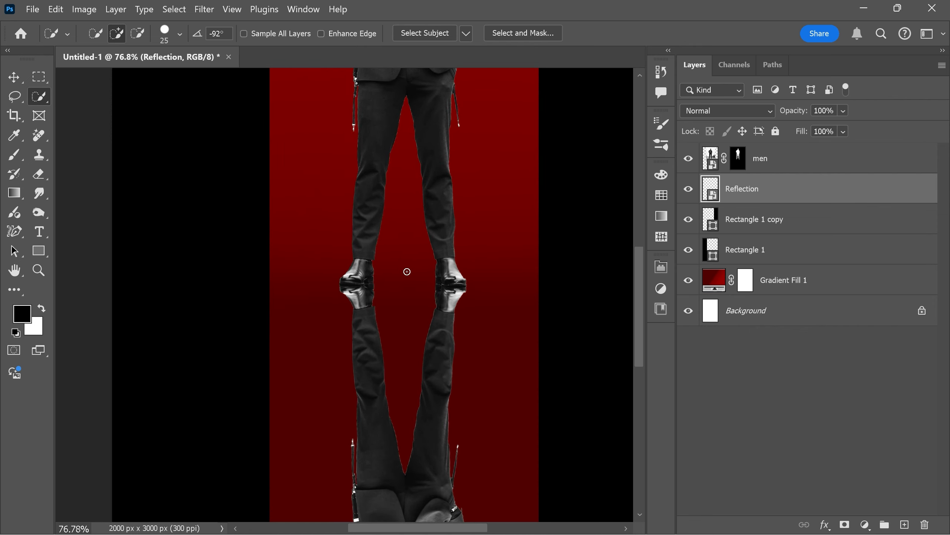
pyautogui.scroll(-3, 408, 267)
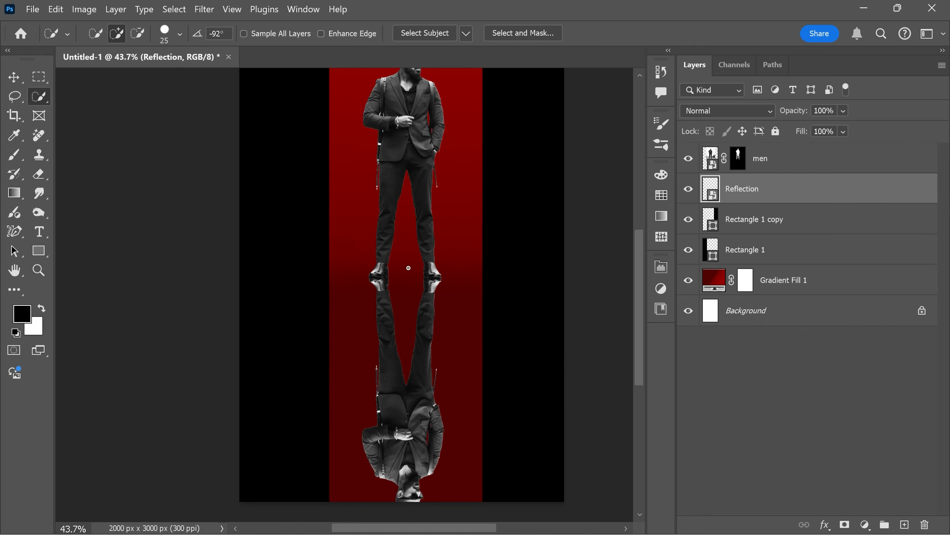
pyautogui.scroll(1, 409, 267)
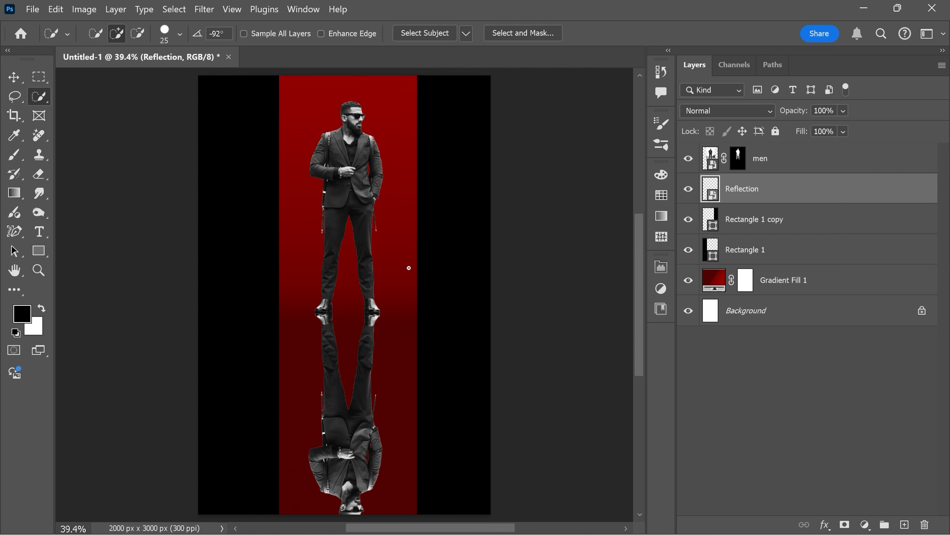
# Group the men and Reflection layers and name the group subject.
pyautogui.press('v')
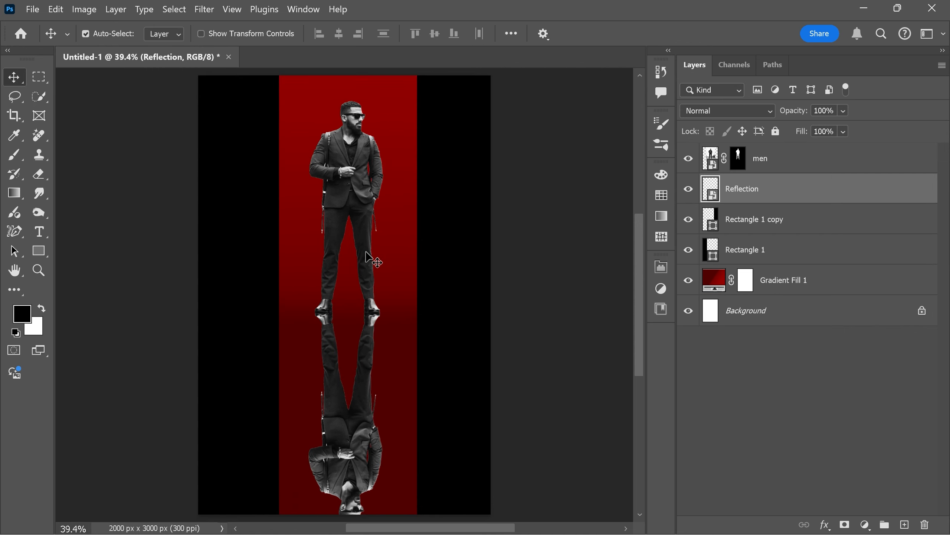
pyautogui.keyDown('shift'); pyautogui.click(790, 163); pyautogui.keyUp('shift')
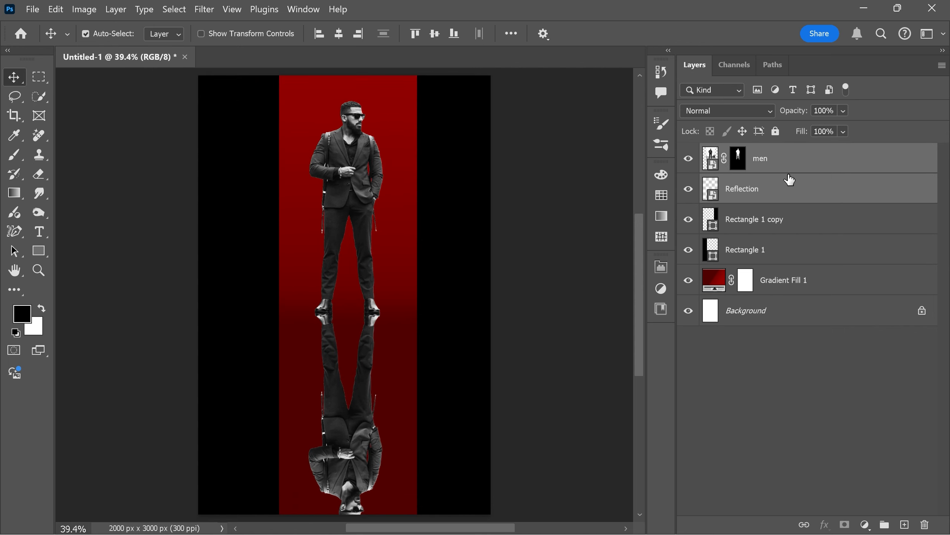
pyautogui.hotkey('ctrl', 'g')
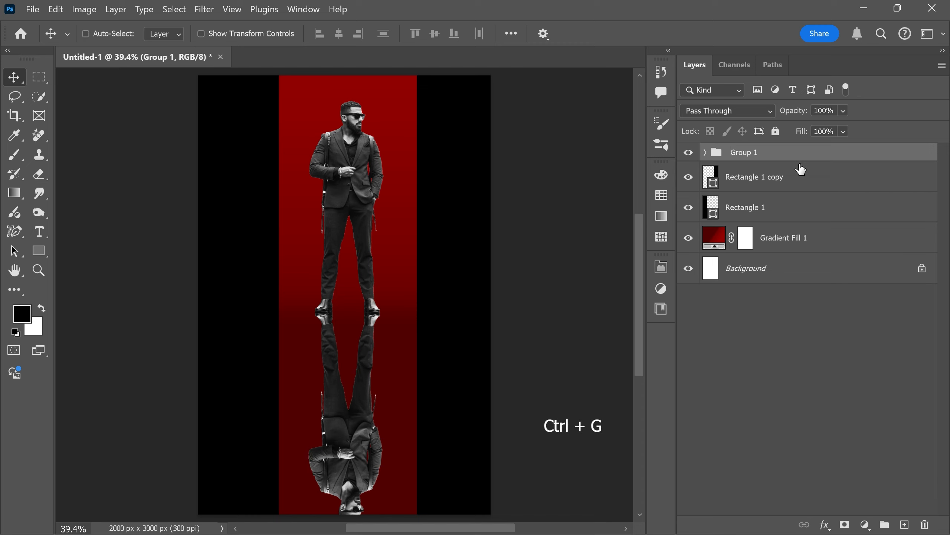
pyautogui.doubleClick(748, 153)
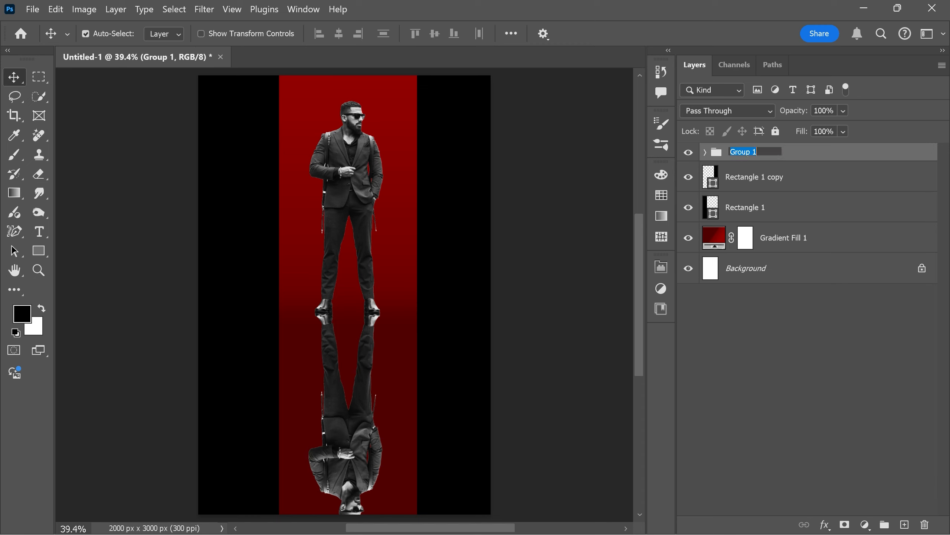
pyautogui.write('subject')
pyautogui.press('Return')
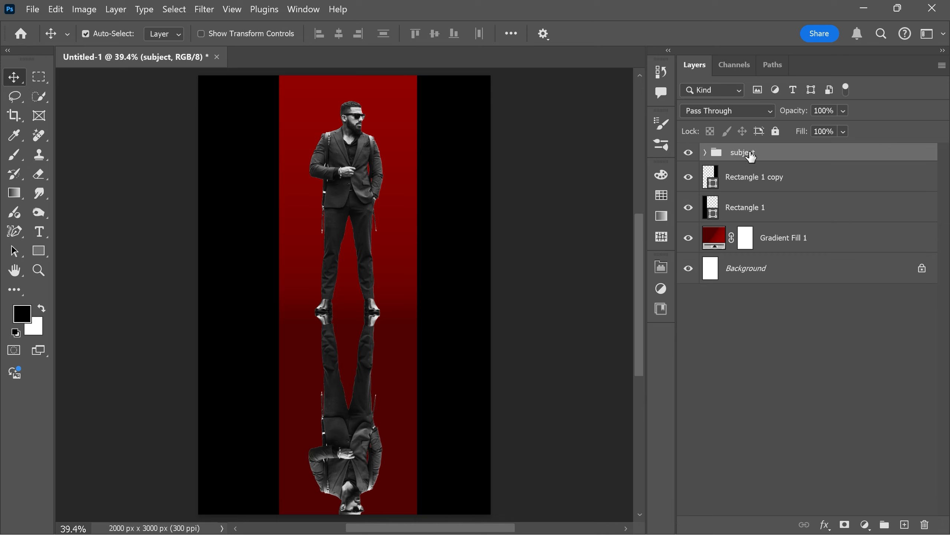
pyautogui.click(705, 152)
pyautogui.click(705, 152)
# Add an Exposure adjustment layer above the subject group and clip it to the group.
pyautogui.click(865, 524)
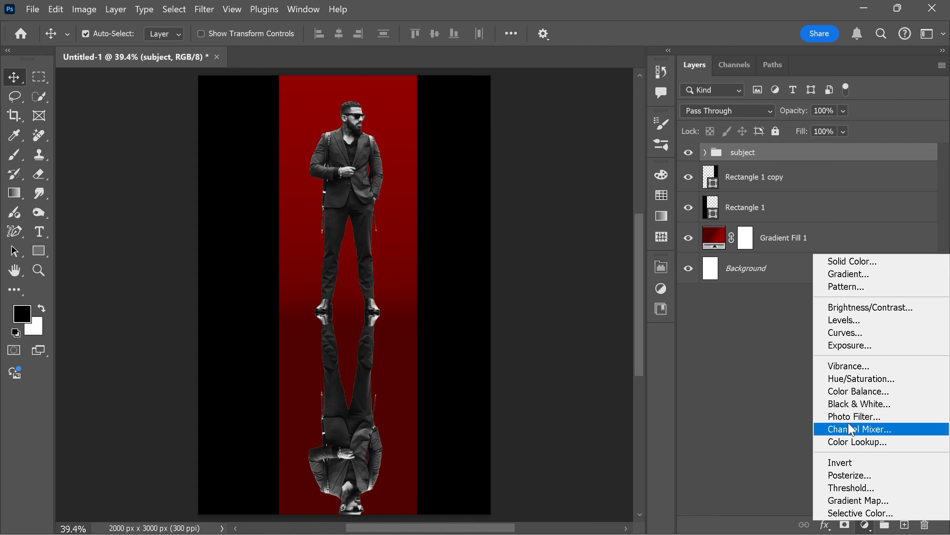
pyautogui.click(839, 347)
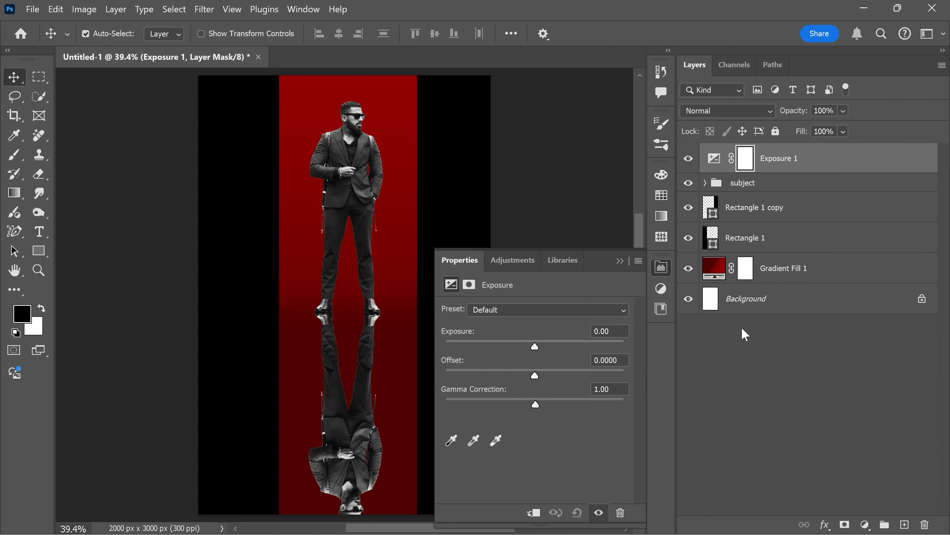
pyautogui.click(534, 513)
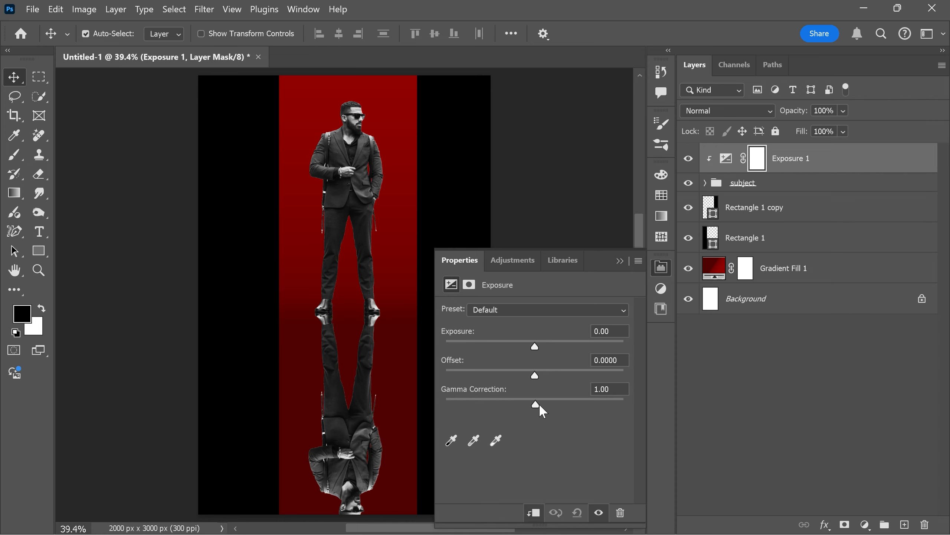
# Darken the subject with the Exposure adjustment, setting Exposure to about +0.39 and Gamma Correction to about 0.44.
pyautogui.moveTo(539, 404); pyautogui.dragTo(565, 408)
pyautogui.moveTo(537, 344); pyautogui.dragTo(542, 350)
pyautogui.moveTo(564, 402)
pyautogui.mouseDown()
pyautogui.moveTo(588, 405)
pyautogui.moveTo(581, 408)
pyautogui.mouseUp()
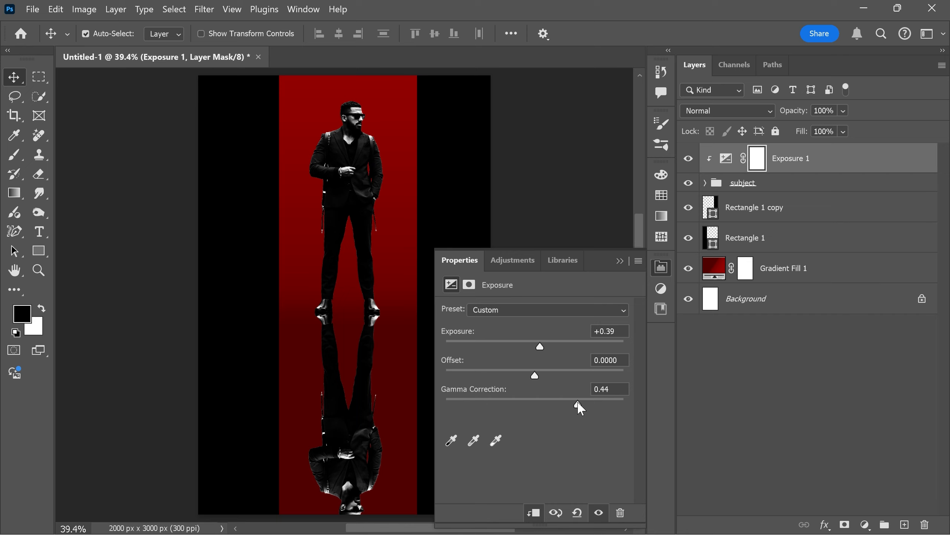
pyautogui.moveTo(538, 350); pyautogui.dragTo(542, 353)
pyautogui.click(658, 267)
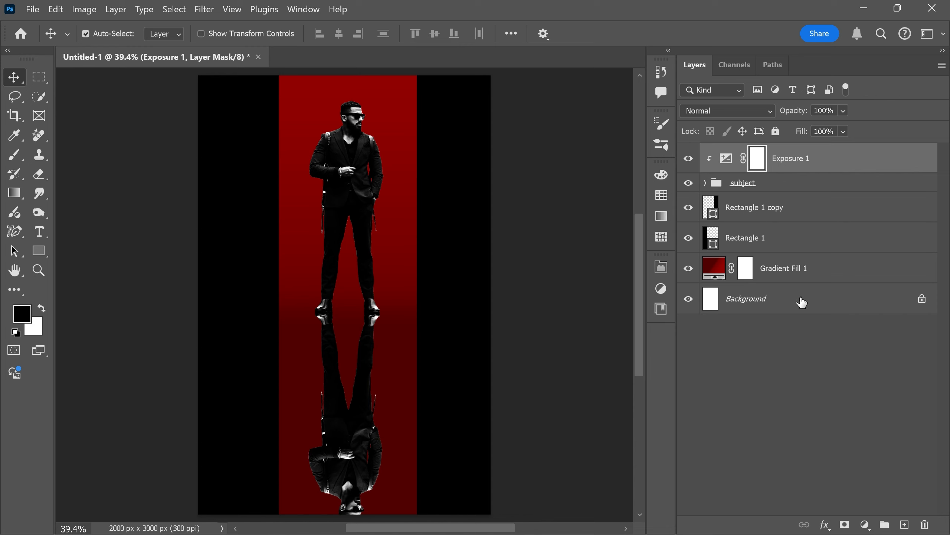
# Add a linear 90° black-to-transparent gradient fill layer above Exposure 1, set it to Multiply, and clip it to the subject group.
pyautogui.click(865, 524)
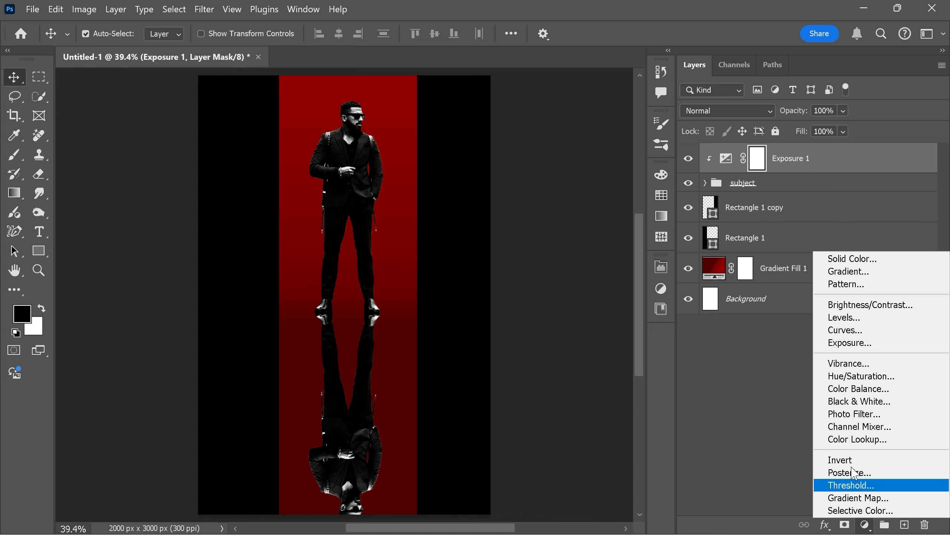
pyautogui.click(837, 273)
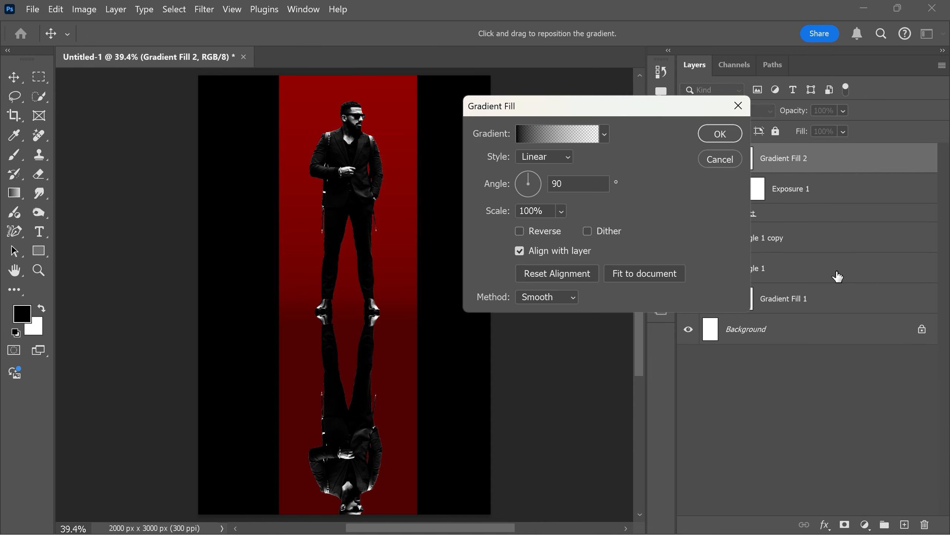
pyautogui.click(719, 142)
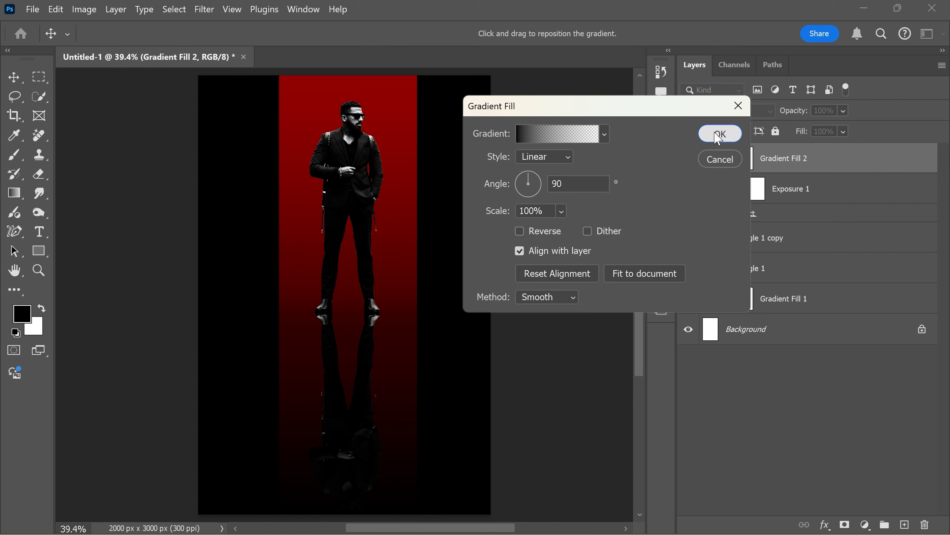
pyautogui.click(729, 112)
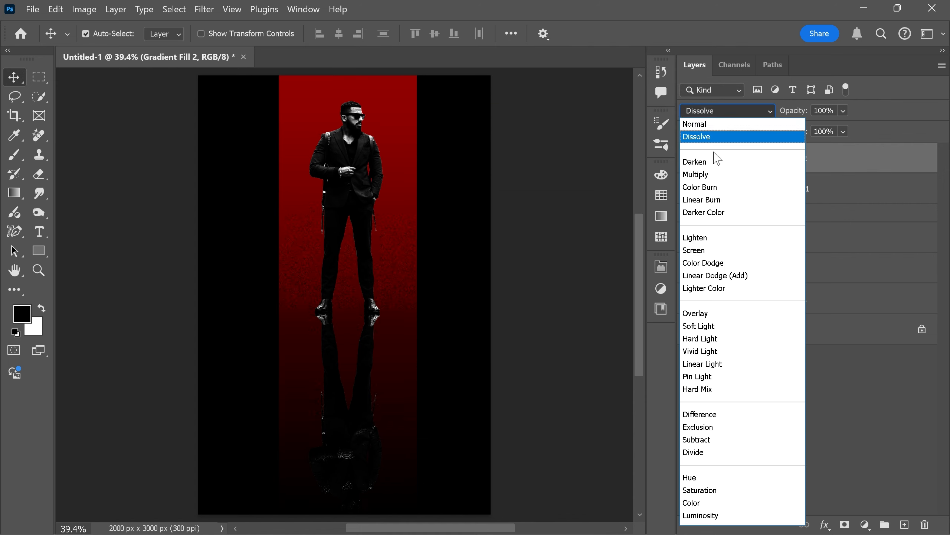
pyautogui.click(712, 176)
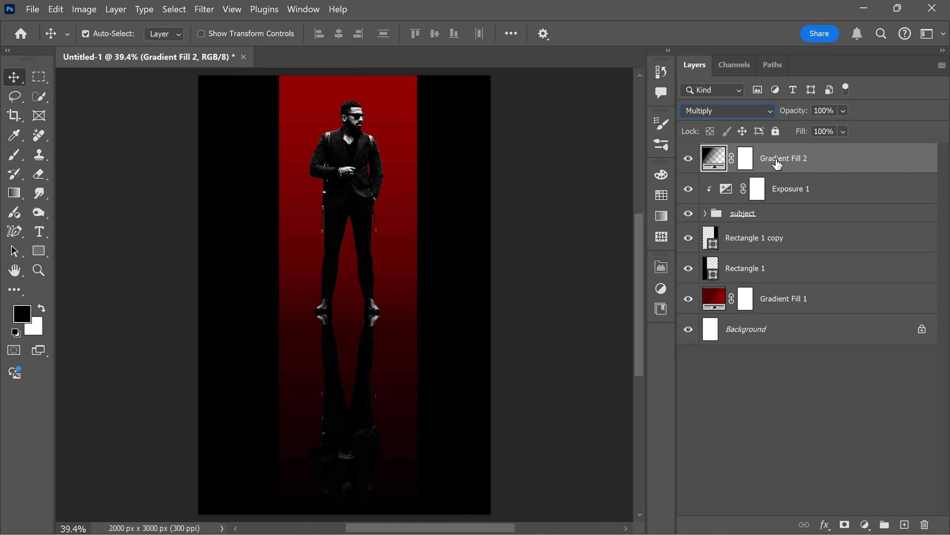
pyautogui.rightClick(801, 157)
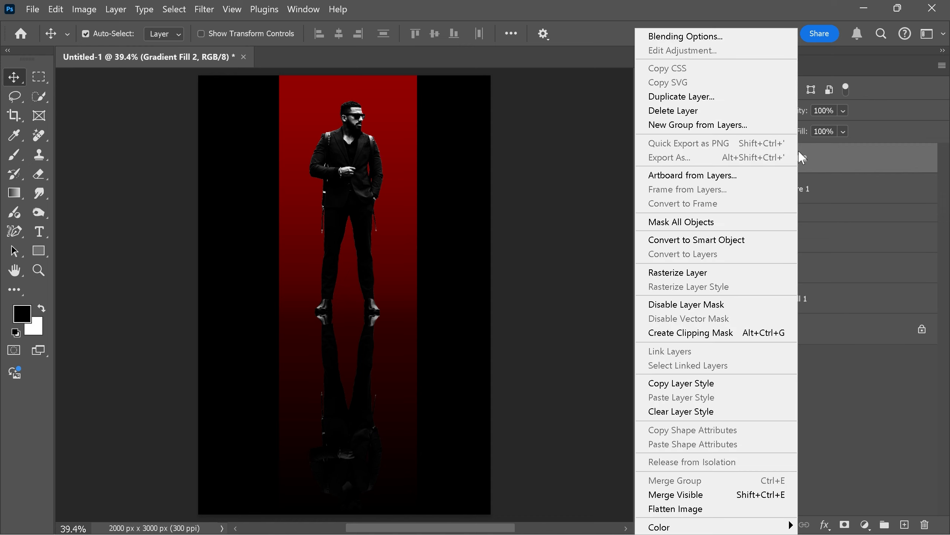
pyautogui.click(699, 333)
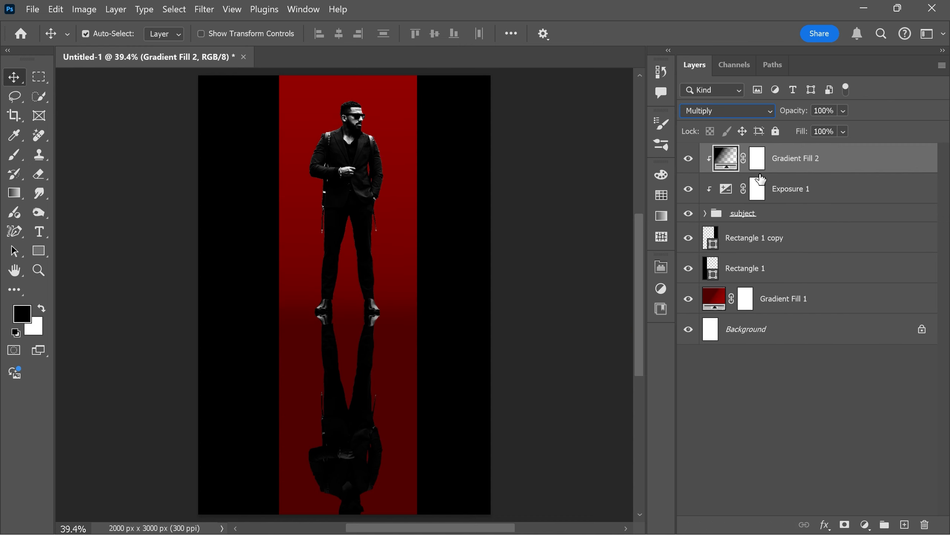
# Change the Gradient Fill 2 gradient to the Foreground to Background preset and set its starting color stop to #3b0000.
pyautogui.doubleClick(736, 162)
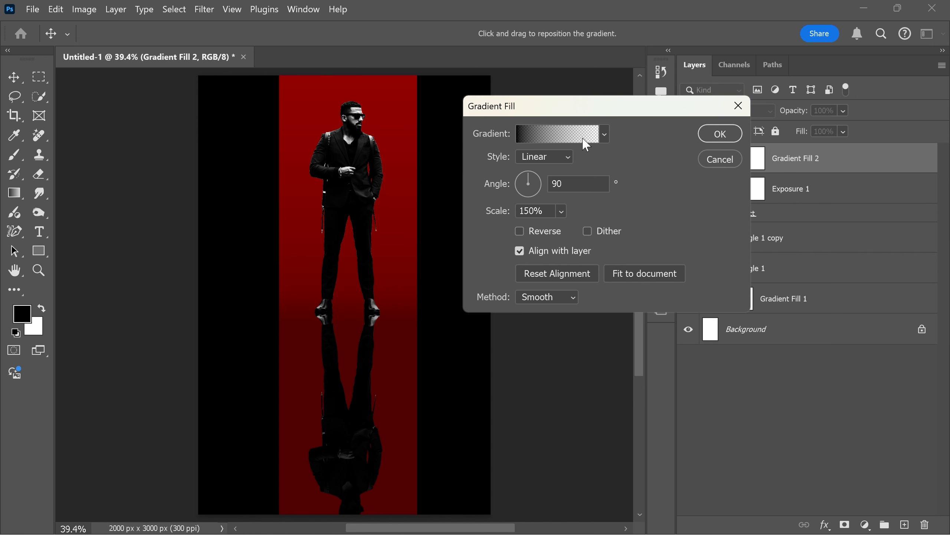
pyautogui.click(584, 139)
pyautogui.click(563, 136)
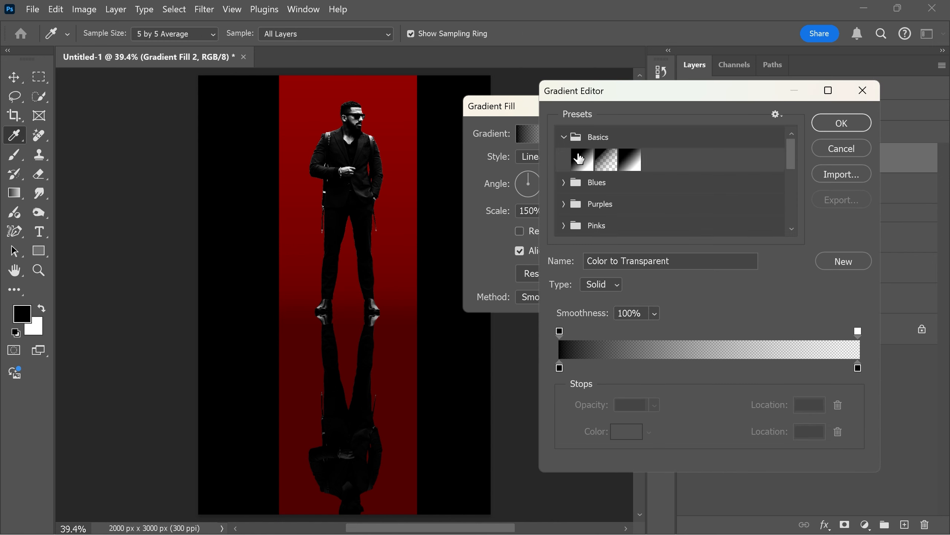
pyautogui.click(582, 160)
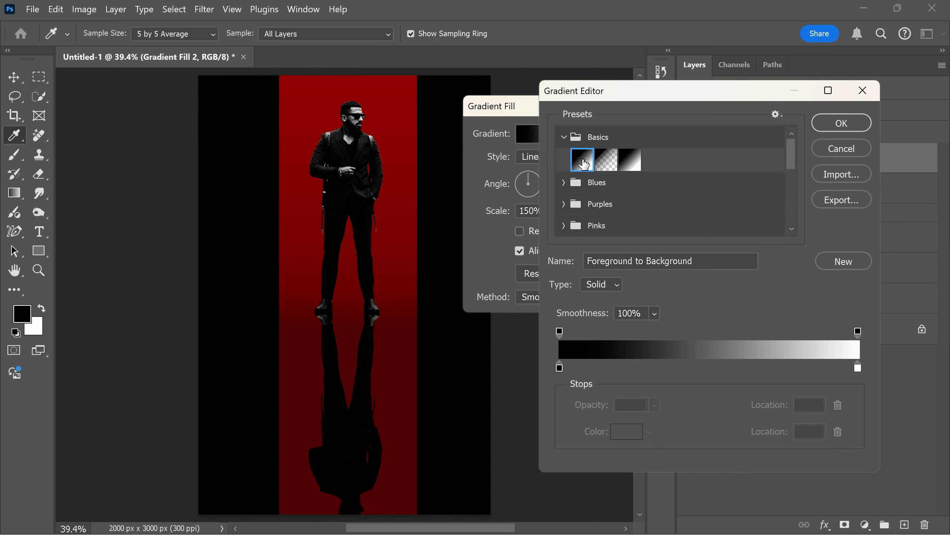
pyautogui.doubleClick(559, 368)
pyautogui.click(697, 241)
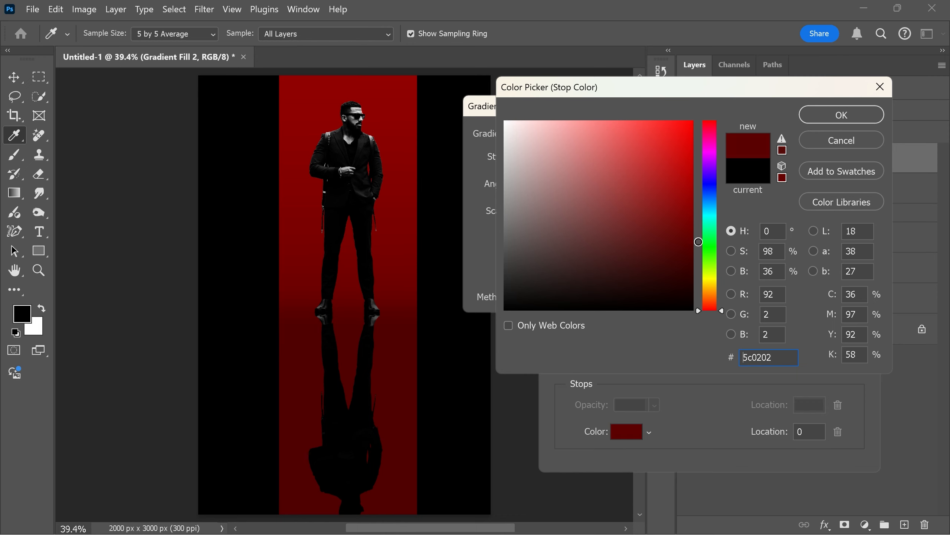
pyautogui.moveTo(699, 241); pyautogui.dragTo(714, 240)
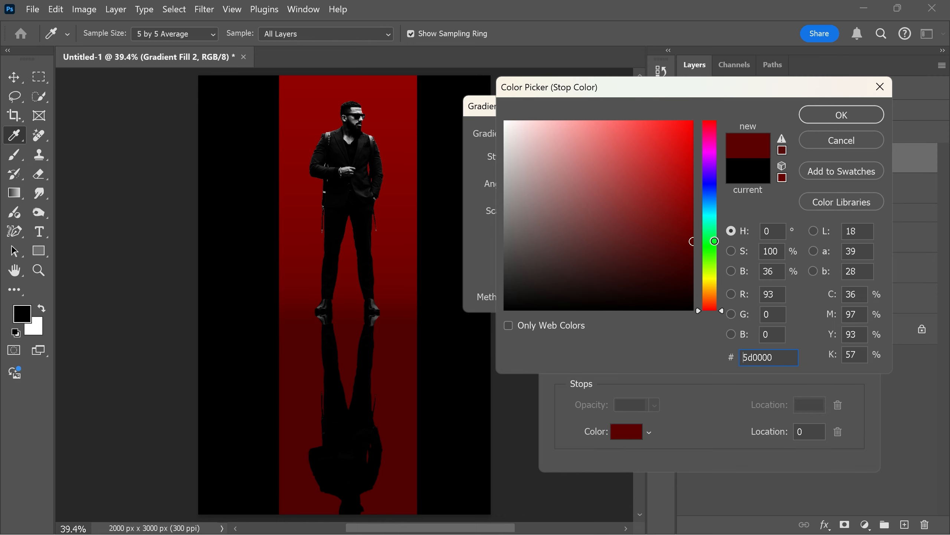
pyautogui.click(828, 119)
pyautogui.moveTo(690, 242); pyautogui.dragTo(697, 268)
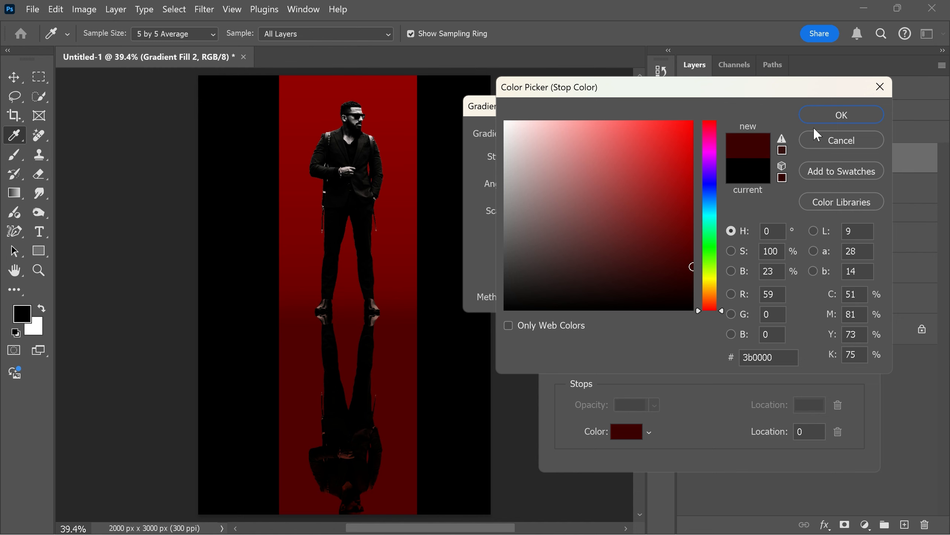
pyautogui.click(825, 116)
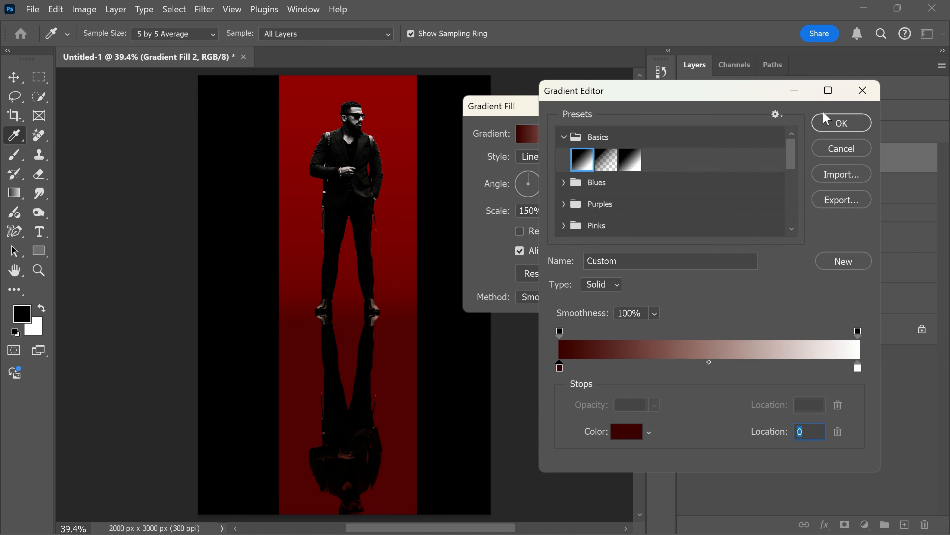
# Add a color stop at location 47 of the gradient and set its color to #9d0000.
pyautogui.click(701, 367)
pyautogui.doubleClick(701, 367)
pyautogui.write('990000')
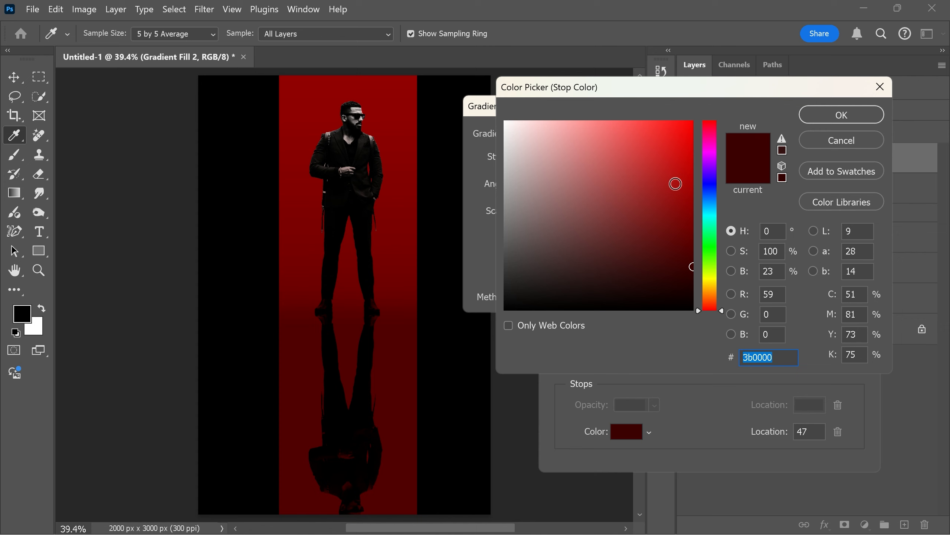
pyautogui.moveTo(701, 197); pyautogui.dragTo(699, 194)
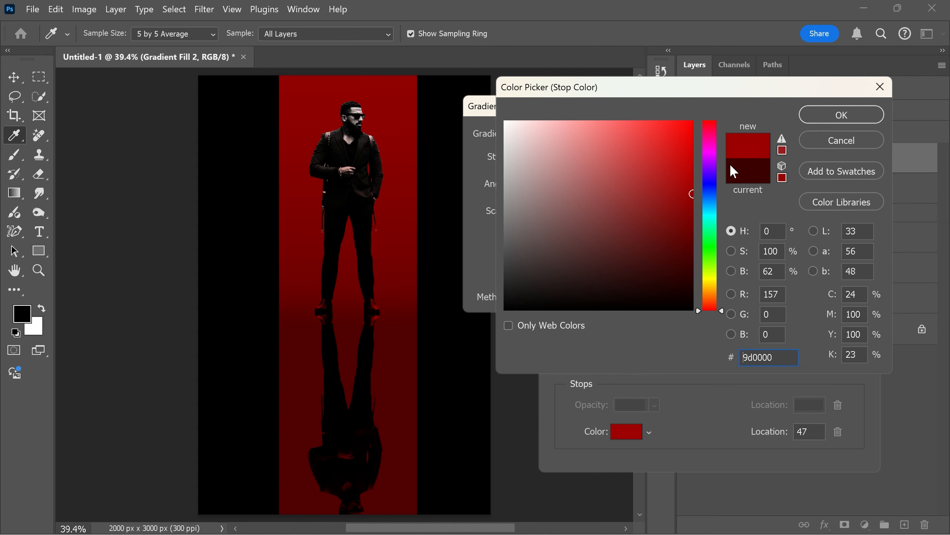
pyautogui.click(838, 113)
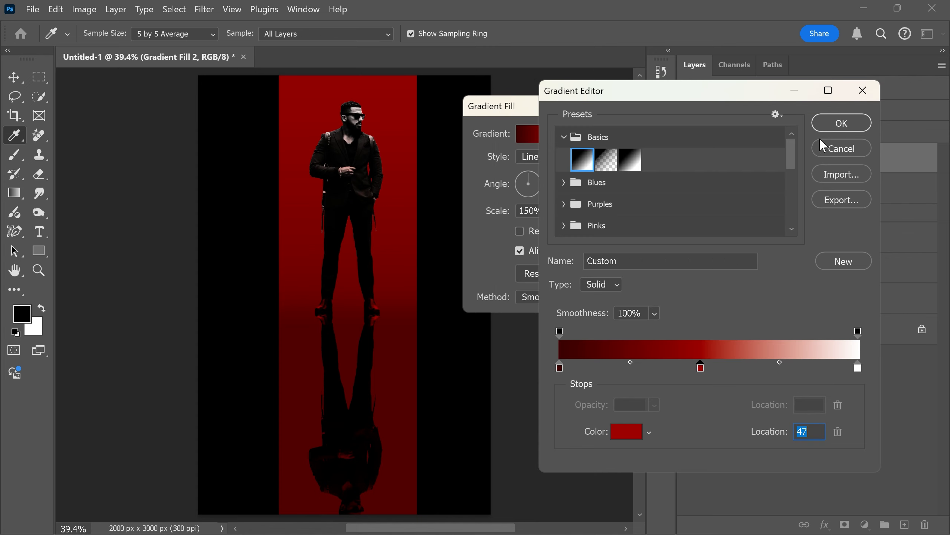
# Set the gradient's white end stop to #f40000, apply the gradient, and compare the subject with Gradient Fill 2 hidden and shown.
pyautogui.doubleClick(858, 367)
pyautogui.moveTo(672, 147); pyautogui.dragTo(694, 129)
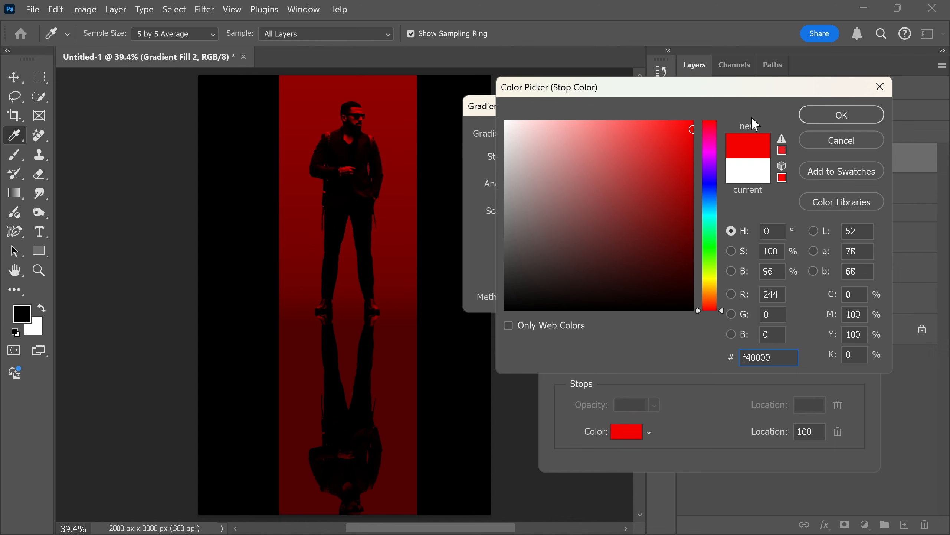
pyautogui.click(838, 115)
pyautogui.click(838, 122)
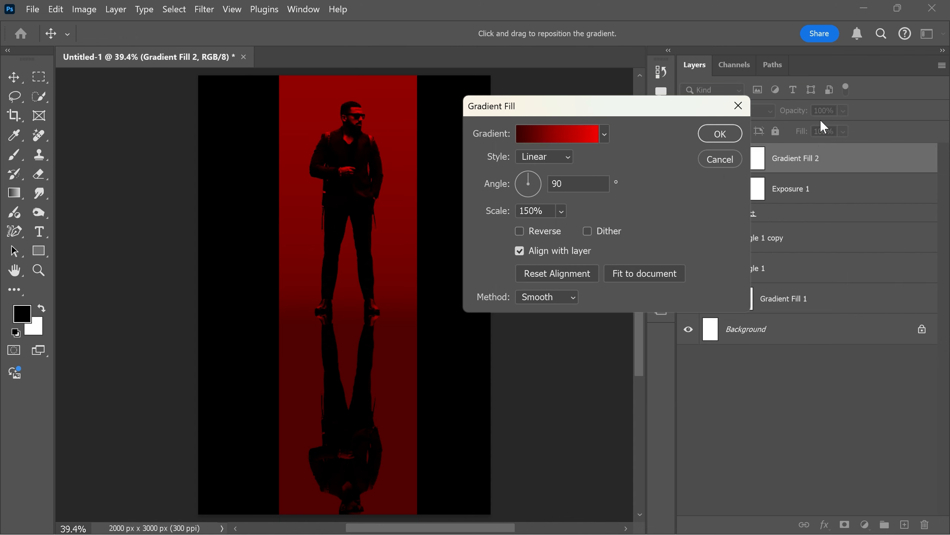
pyautogui.click(720, 134)
pyautogui.click(410, 221)
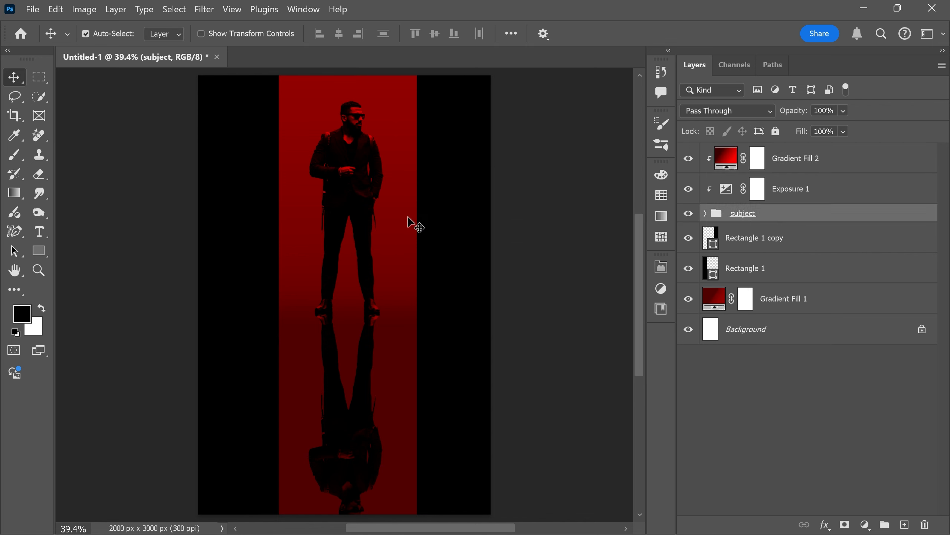
pyautogui.click(689, 159)
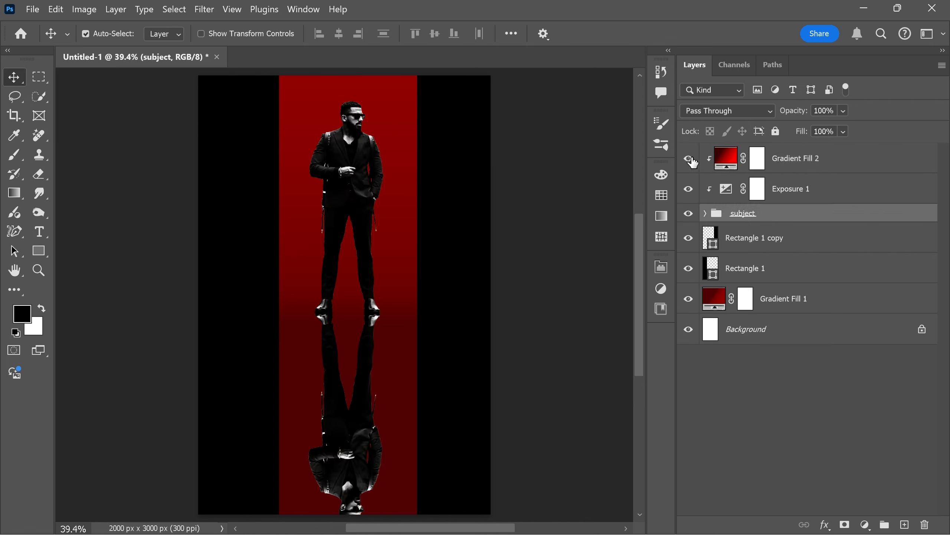
pyautogui.click(691, 159)
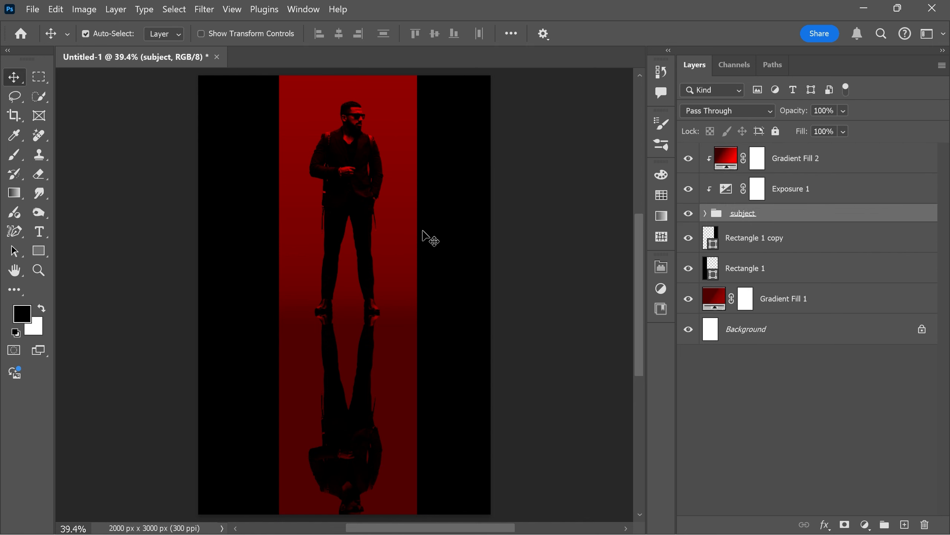
# Draw a thin black rectangle about 2129 × 9 px directly above Gradient Fill 1, spanning the poster's width at the man's ankles.
pyautogui.click(777, 298)
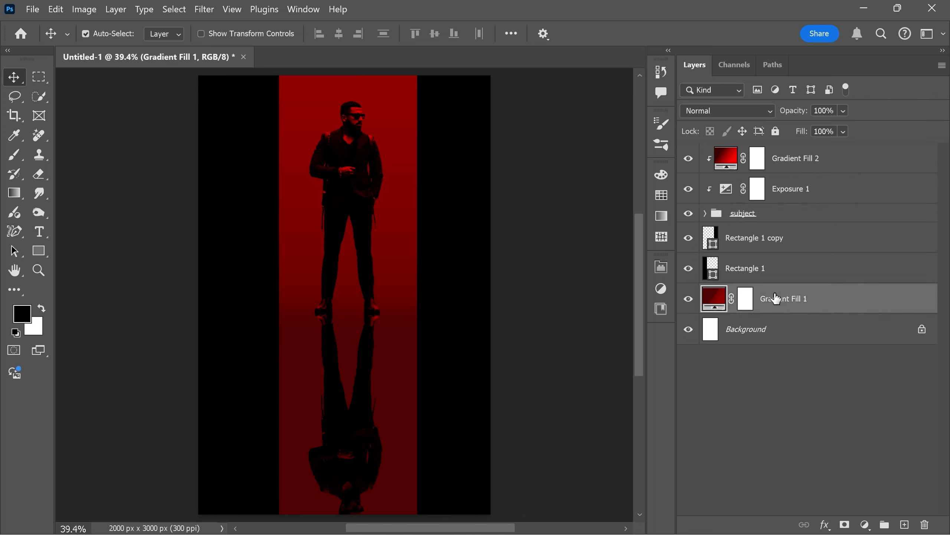
pyautogui.click(39, 251)
pyautogui.click(97, 248)
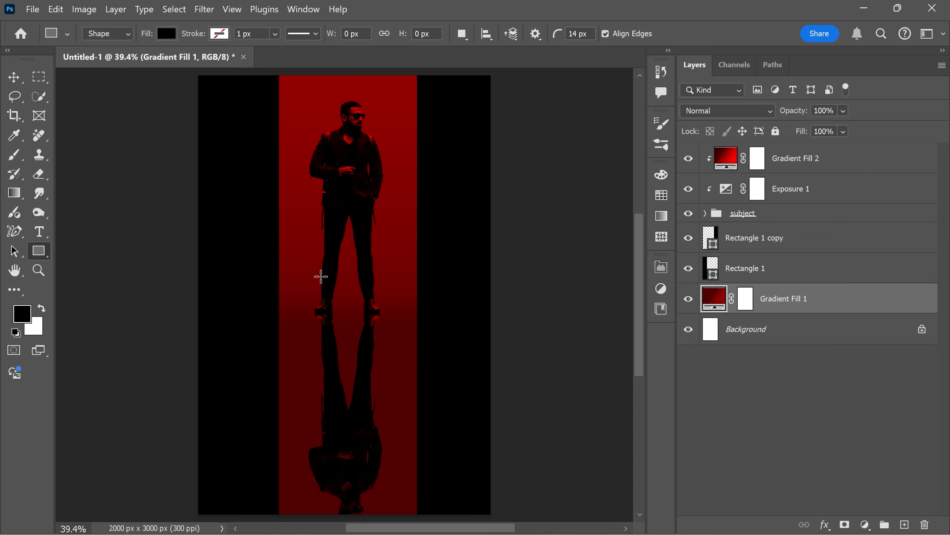
pyautogui.scroll(3, 337, 307)
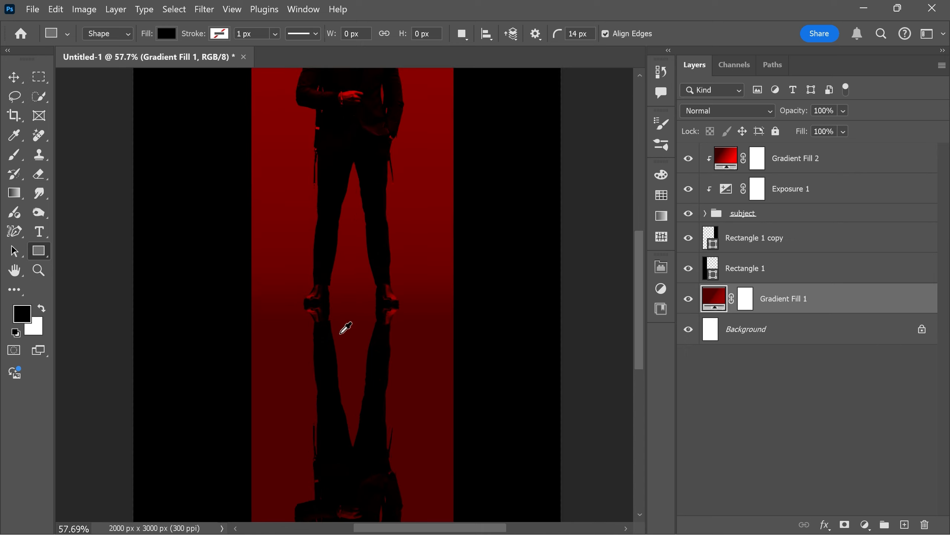
pyautogui.moveTo(124, 293); pyautogui.dragTo(579, 293)
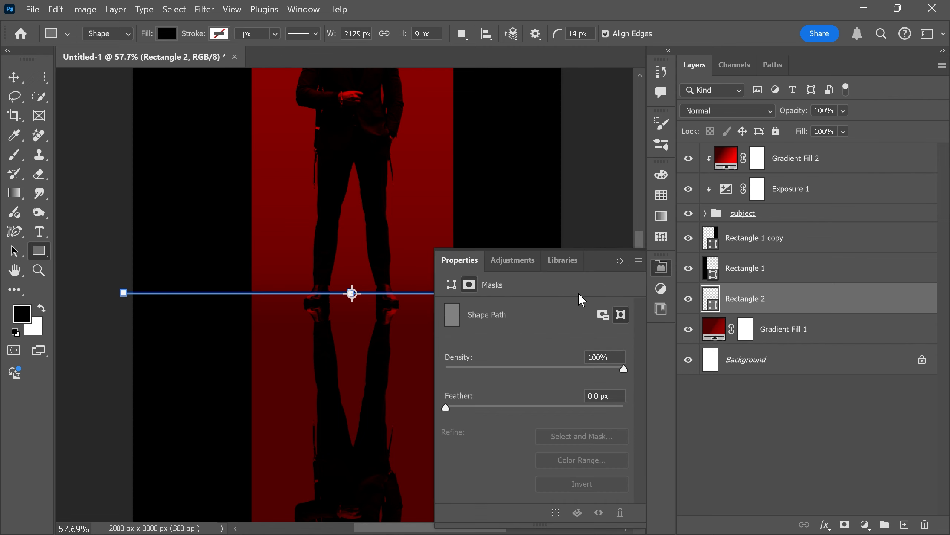
pyautogui.click(661, 268)
# Reduce the height of Rectangle 2 to a fine line and nudge it slightly up behind the man's shoes.
pyautogui.press('v')
pyautogui.scroll(5, 349, 308)
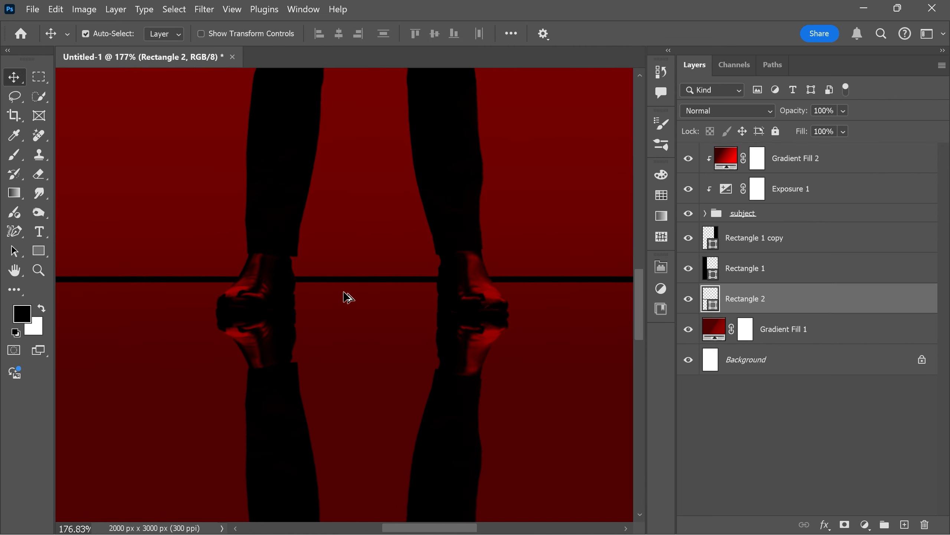
pyautogui.scroll(2, 347, 297)
pyautogui.hotkey('ctrl', 't')
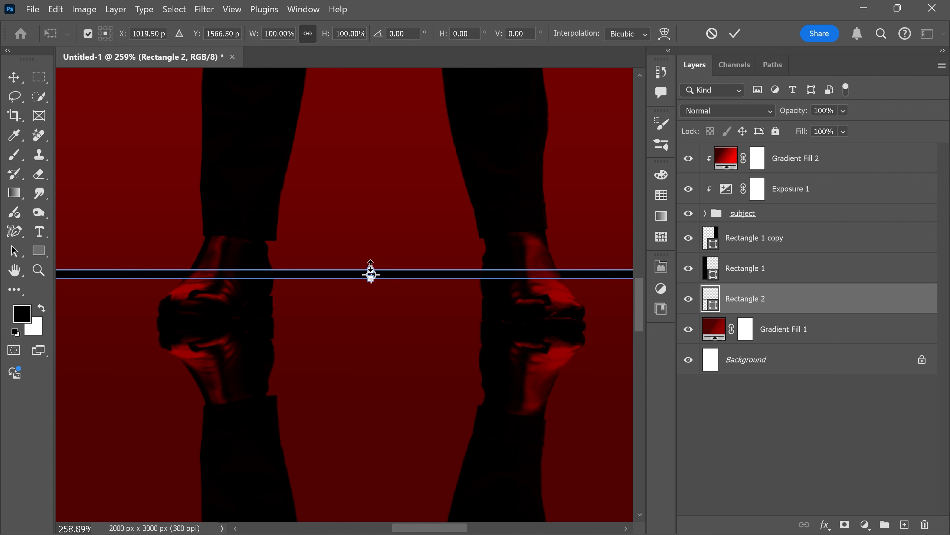
pyautogui.moveTo(370, 265); pyautogui.dragTo(373, 270)
pyautogui.click(719, 34)
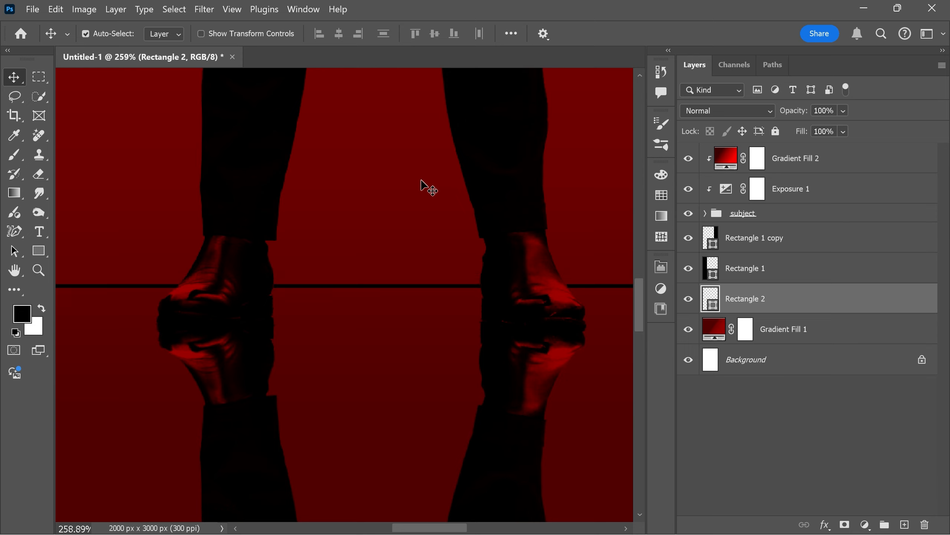
pyautogui.press('Up')
pyautogui.press('Up')
pyautogui.press('Up')
pyautogui.press('Up')
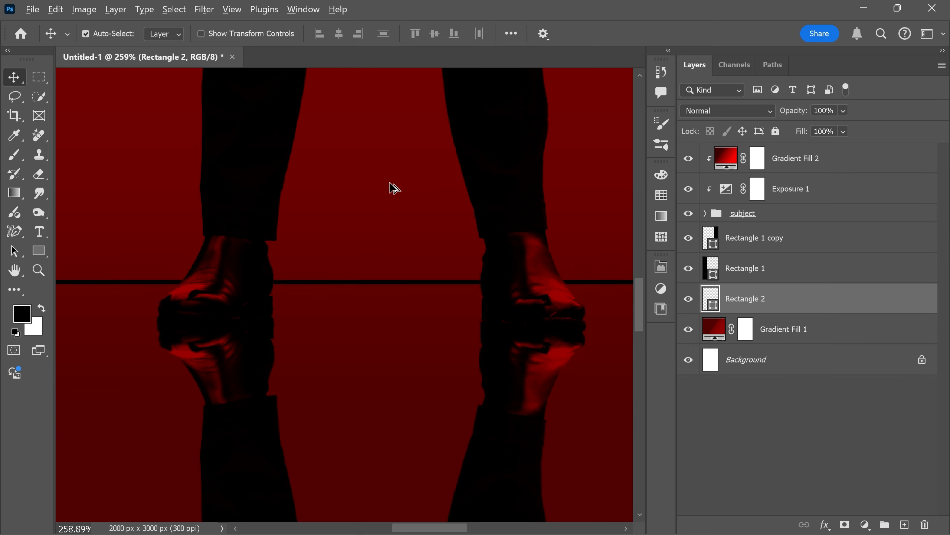
# Convert the Rectangle 2 line layer to a smart object.
pyautogui.scroll(-8, 388, 270)
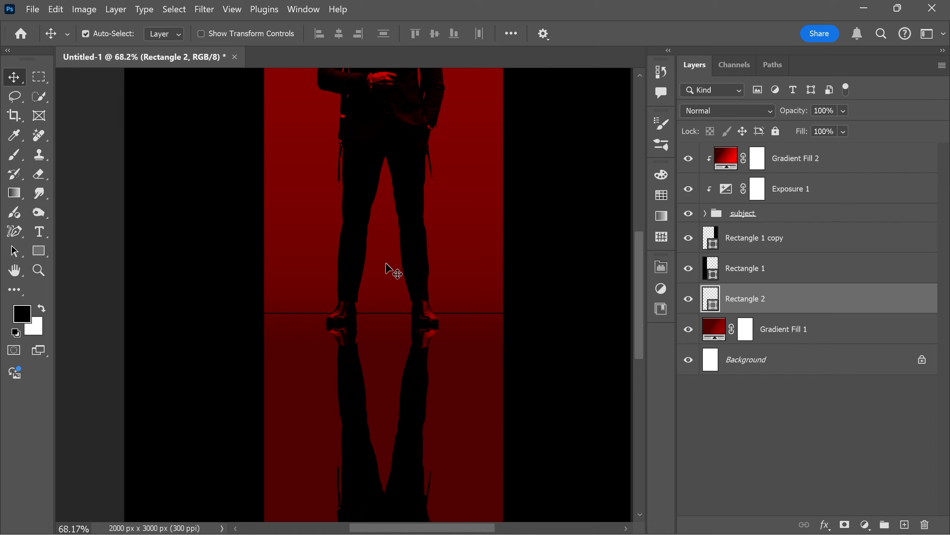
pyautogui.rightClick(783, 300)
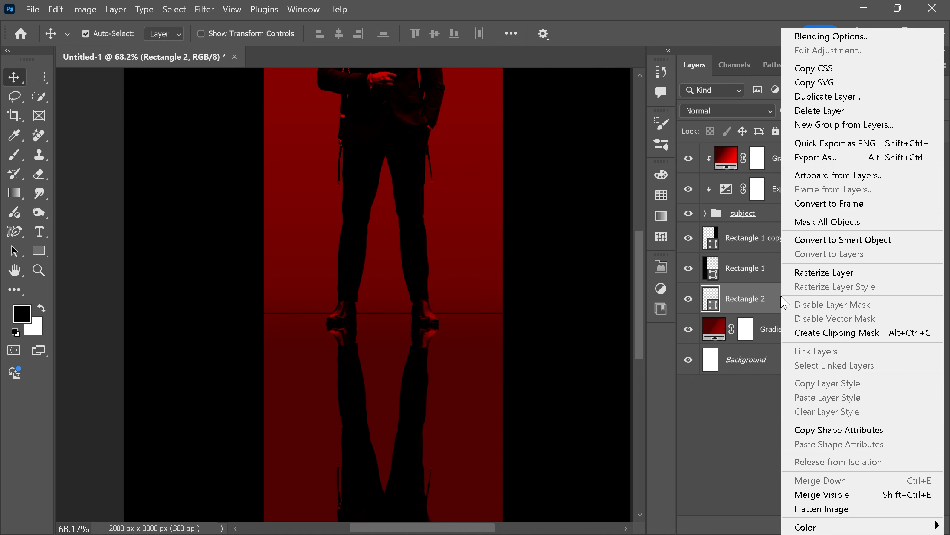
pyautogui.click(842, 240)
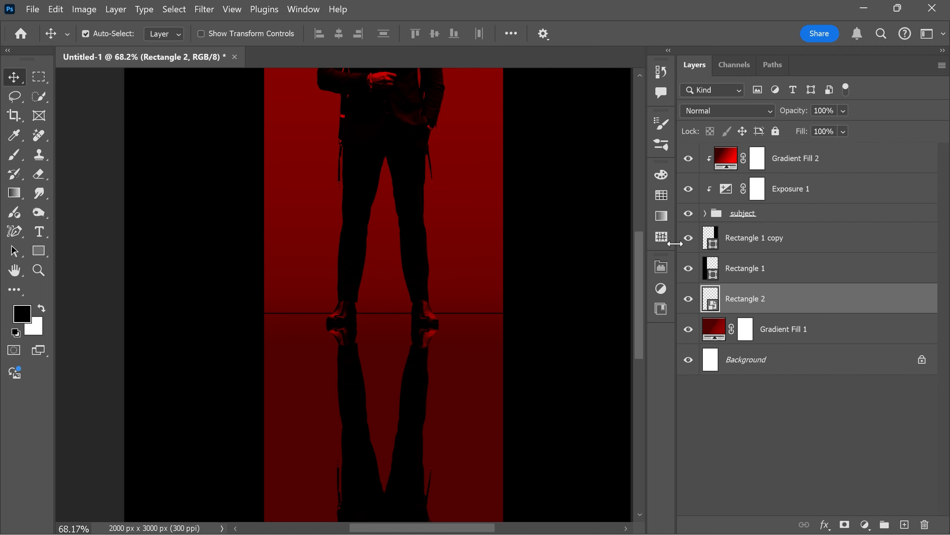
# Apply a slight Gaussian Blur to the Rectangle 2 floor line as a smart filter.
pyautogui.click(204, 9)
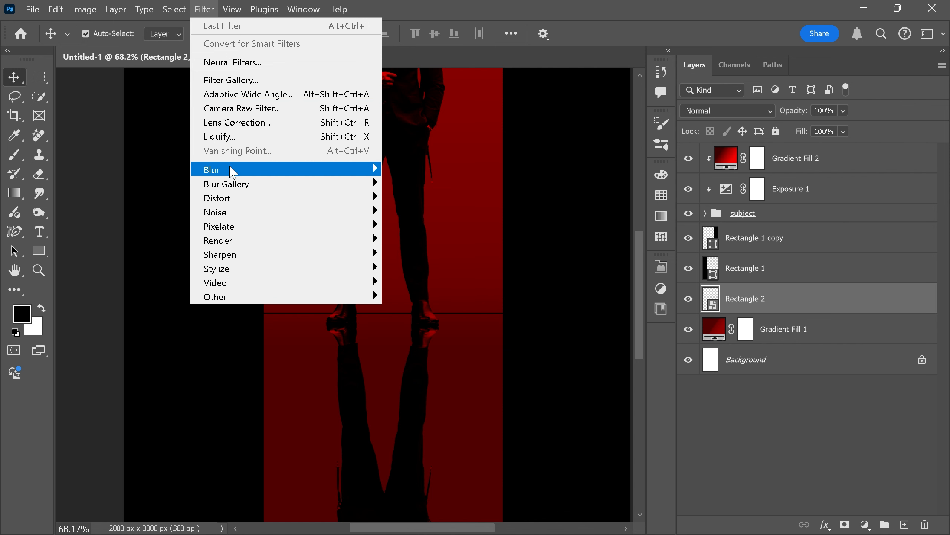
pyautogui.moveTo(285, 171)
pyautogui.click(411, 225)
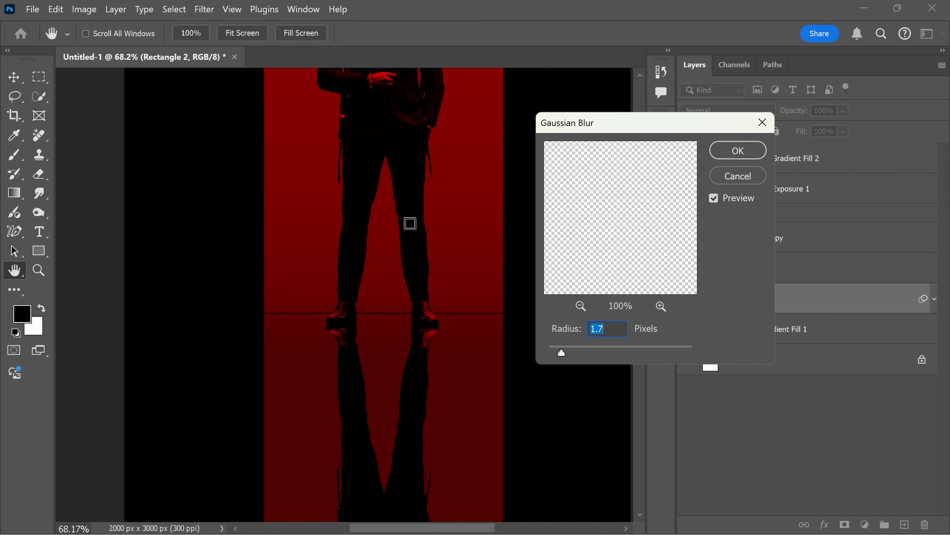
pyautogui.moveTo(562, 353); pyautogui.dragTo(567, 351)
pyautogui.click(724, 153)
pyautogui.hotkey('ctrl', '0')
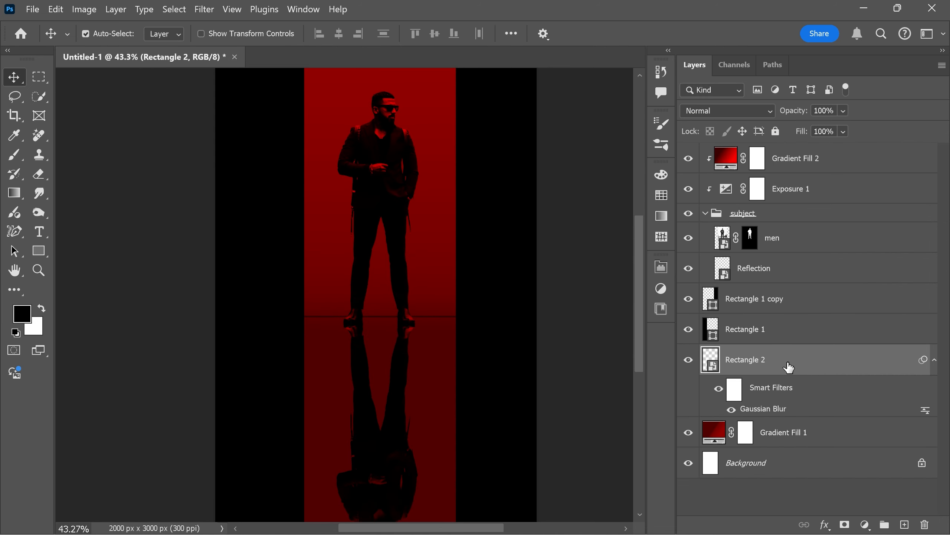
# Add a new layer above Rectangle 2 and set up the Brush tool with foreground colour #ff0000.
pyautogui.click(905, 525)
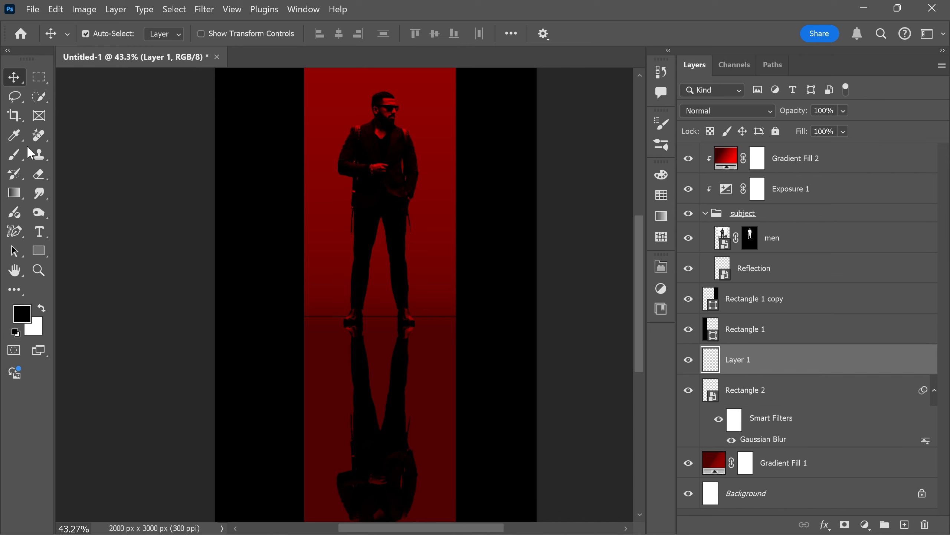
pyautogui.click(14, 154)
pyautogui.click(42, 159)
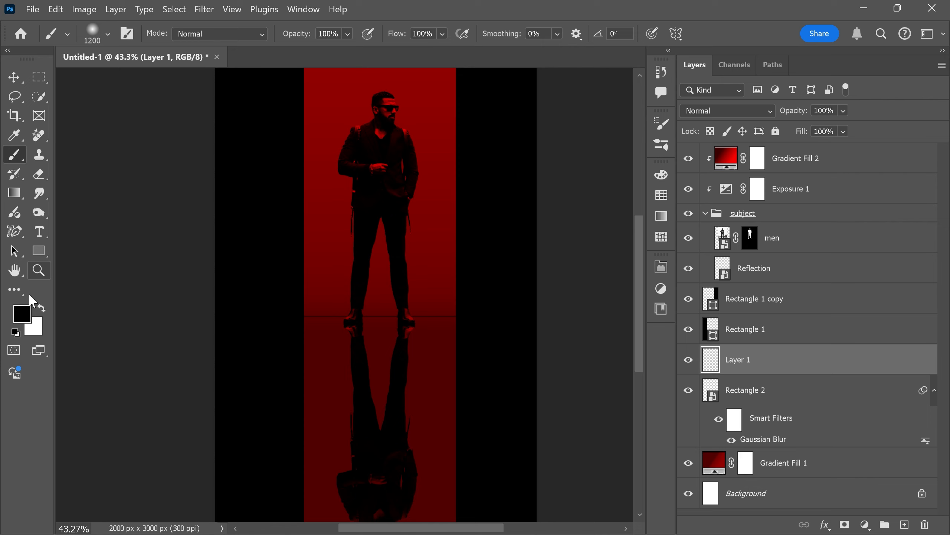
pyautogui.click(21, 312)
pyautogui.click(693, 122)
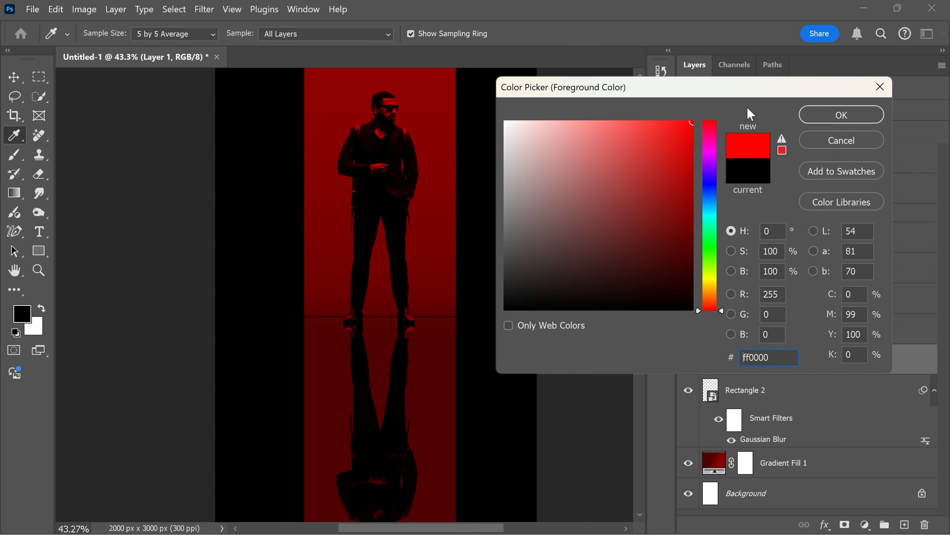
pyautogui.click(811, 116)
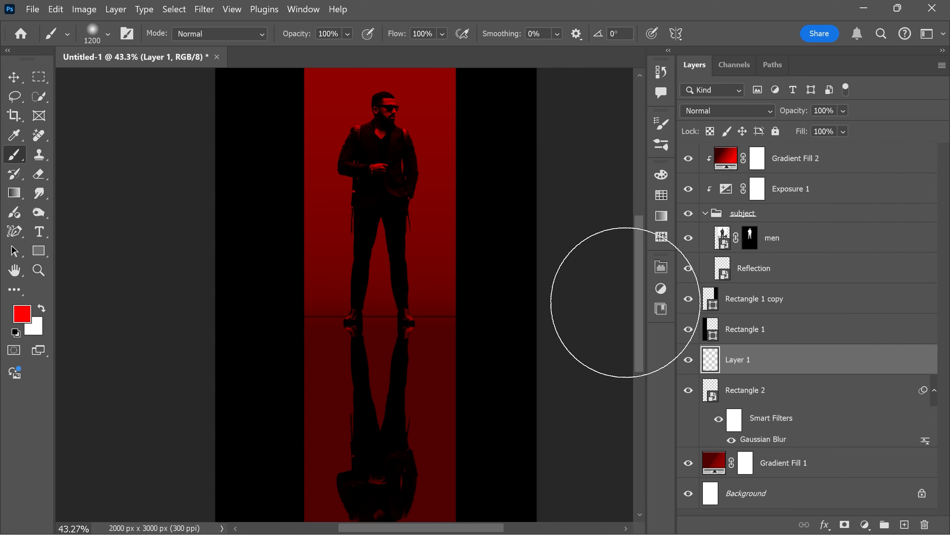
# Paint a bright red glow behind the man's upper body on Layer 1 with a large soft brush of about 1700–1800 px.
pyautogui.scroll(1, 403, 184)
pyautogui.press(']')
pyautogui.press(']')
pyautogui.press(']')
pyautogui.press(']')
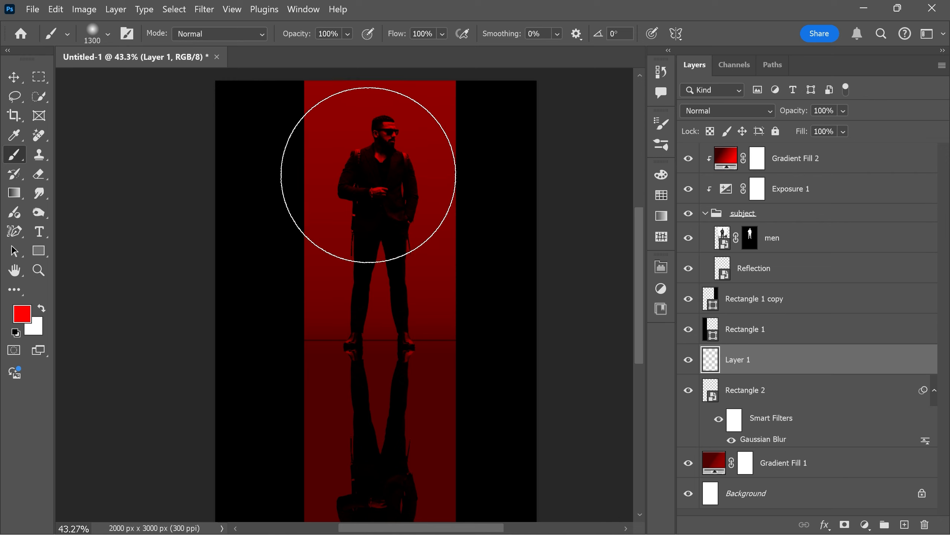
pyautogui.press(']')
pyautogui.press(']')
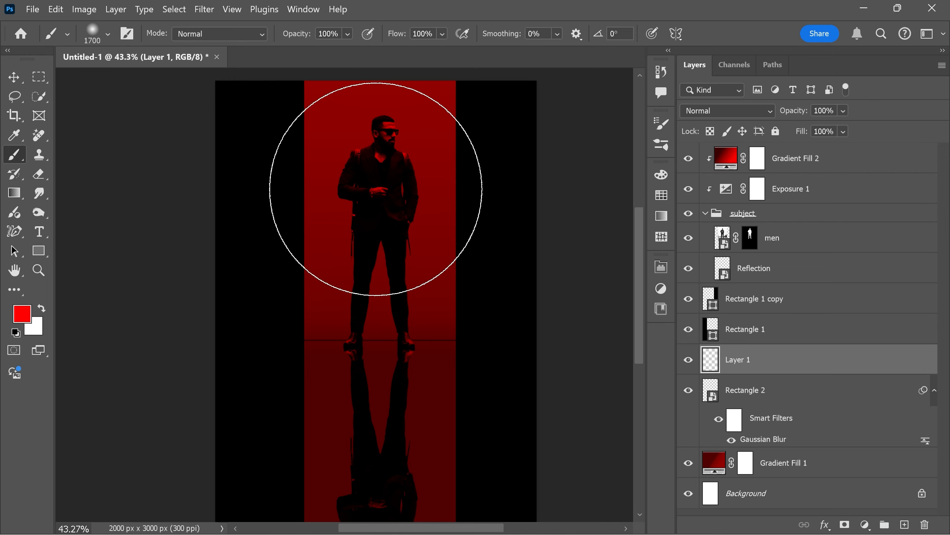
pyautogui.click(377, 189)
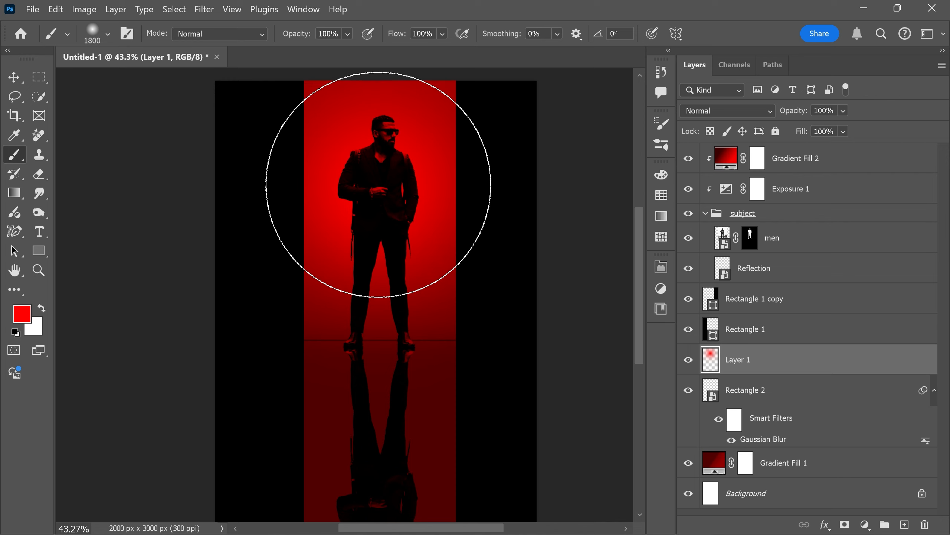
pyautogui.click(378, 184)
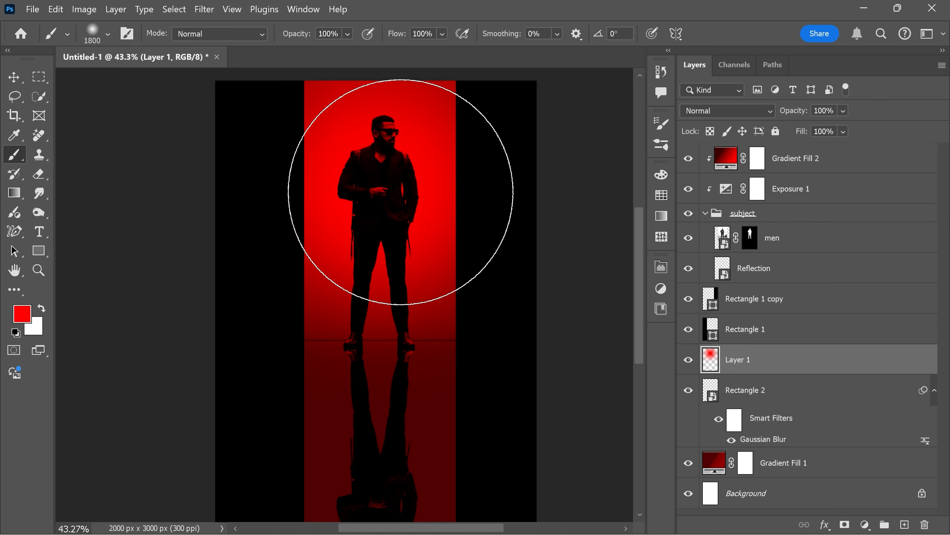
# Lower the opacity of Layer 1 to 45% and compare the poster with the glow hidden and shown.
pyautogui.press('v')
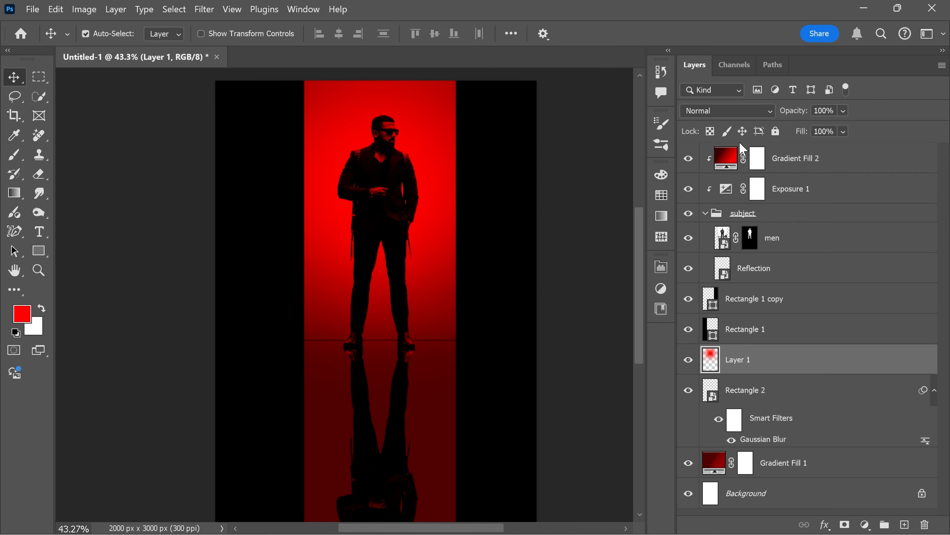
pyautogui.click(844, 111)
pyautogui.click(846, 126)
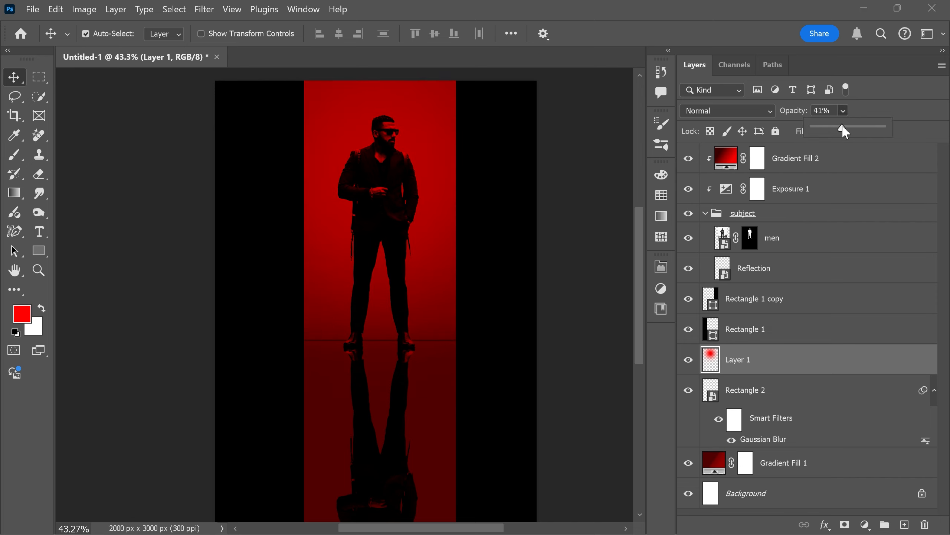
pyautogui.scroll(-3, 435, 191)
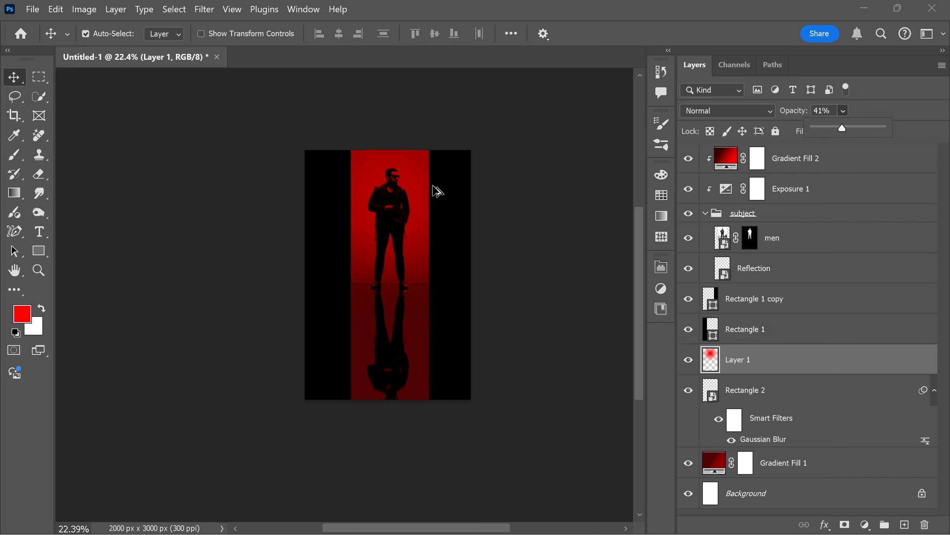
pyautogui.moveTo(847, 125); pyautogui.dragTo(852, 127)
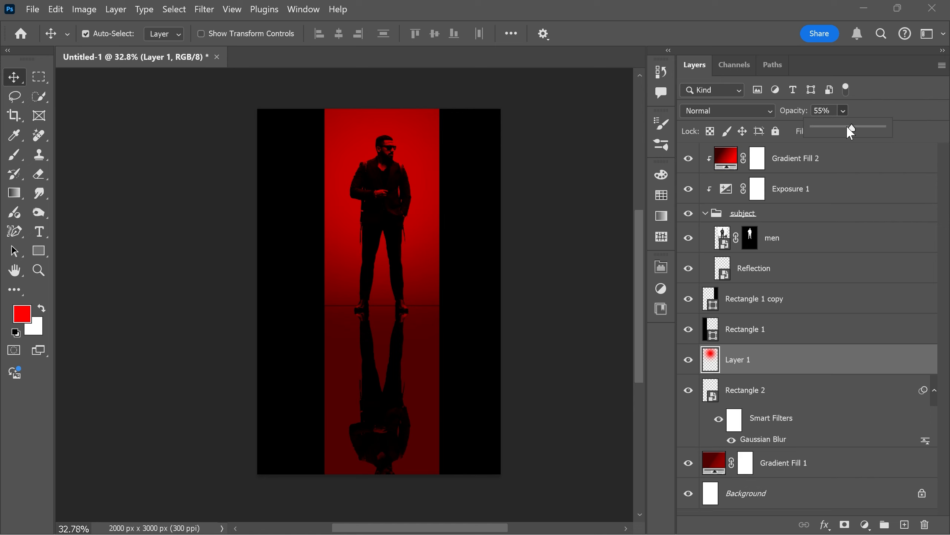
pyautogui.click(690, 360)
pyautogui.click(690, 361)
pyautogui.scroll(3, 378, 144)
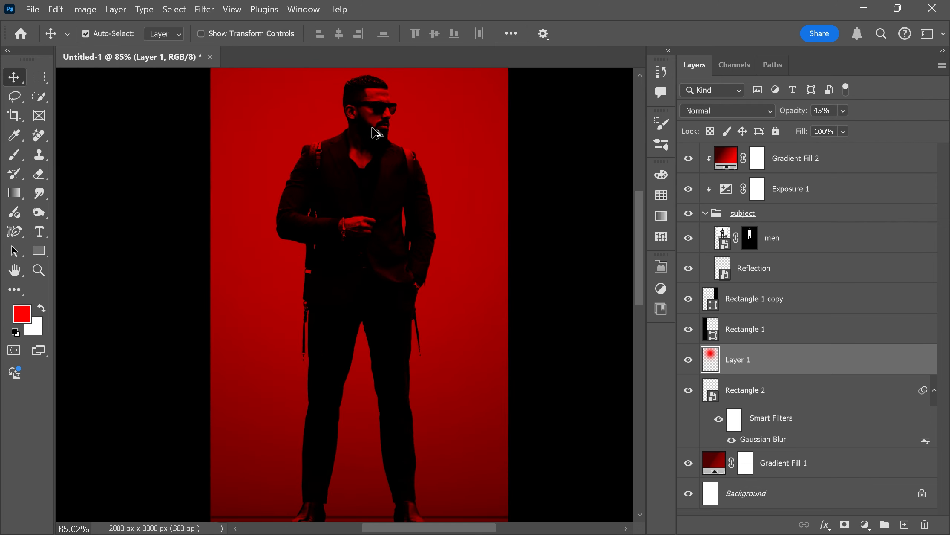
pyautogui.scroll(-3, 377, 144)
pyautogui.scroll(2, 415, 205)
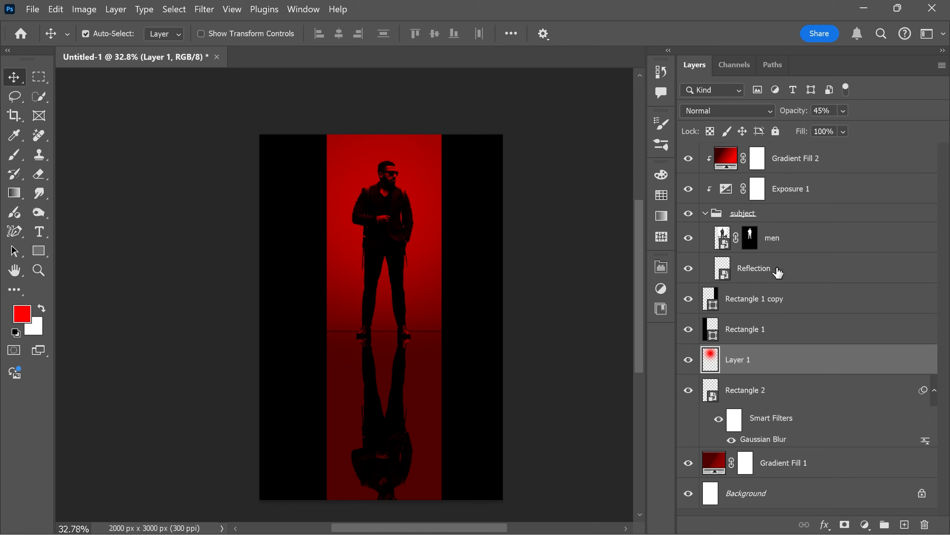
# Apply a Gaussian Blur with a 4.0-pixel radius to the Reflection layer.
pyautogui.click(774, 268)
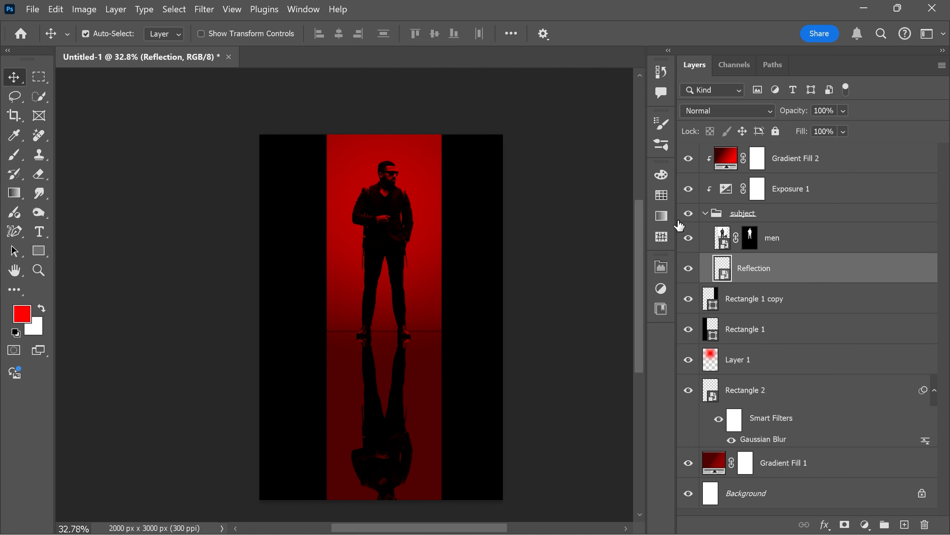
pyautogui.click(199, 12)
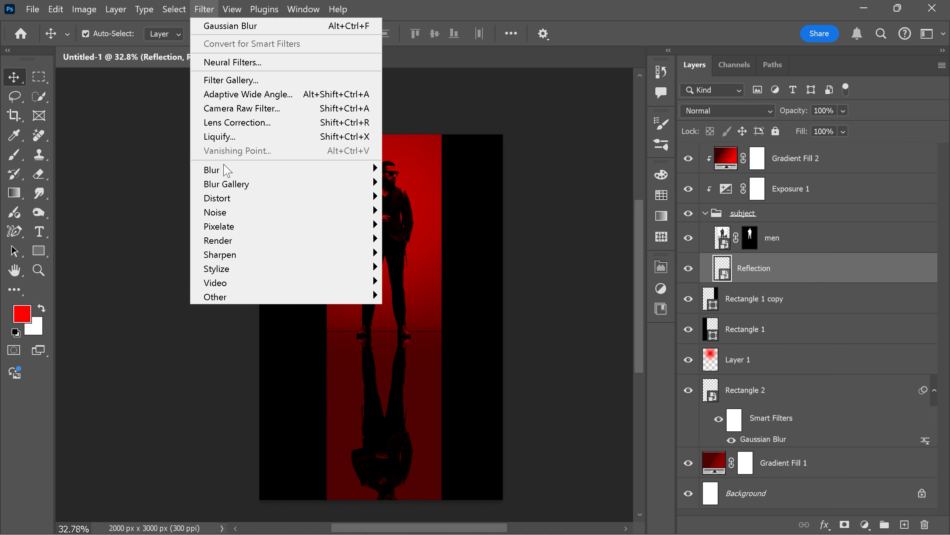
pyautogui.moveTo(224, 170)
pyautogui.click(420, 226)
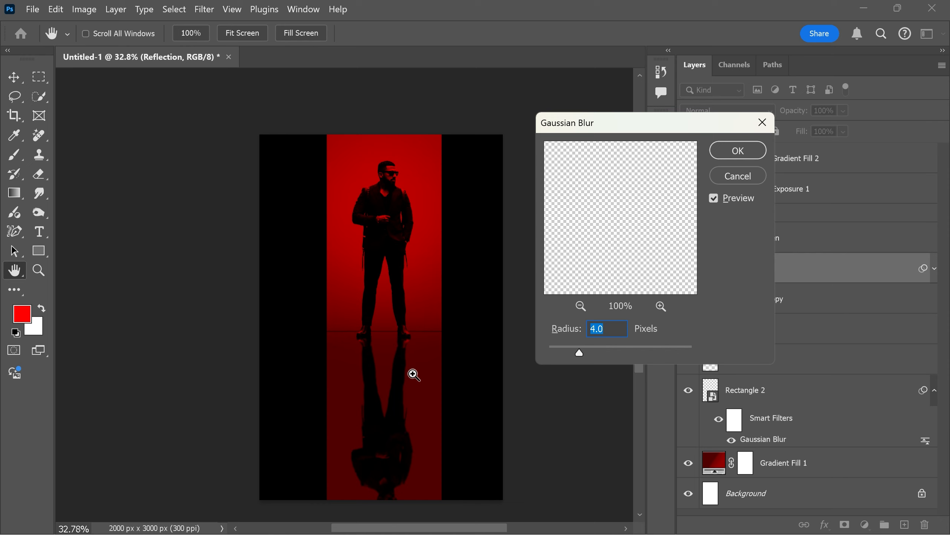
pyautogui.keyDown('ctrl'); pyautogui.click(415, 376); pyautogui.keyUp('ctrl')
pyautogui.moveTo(442, 395); pyautogui.dragTo(429, 391)
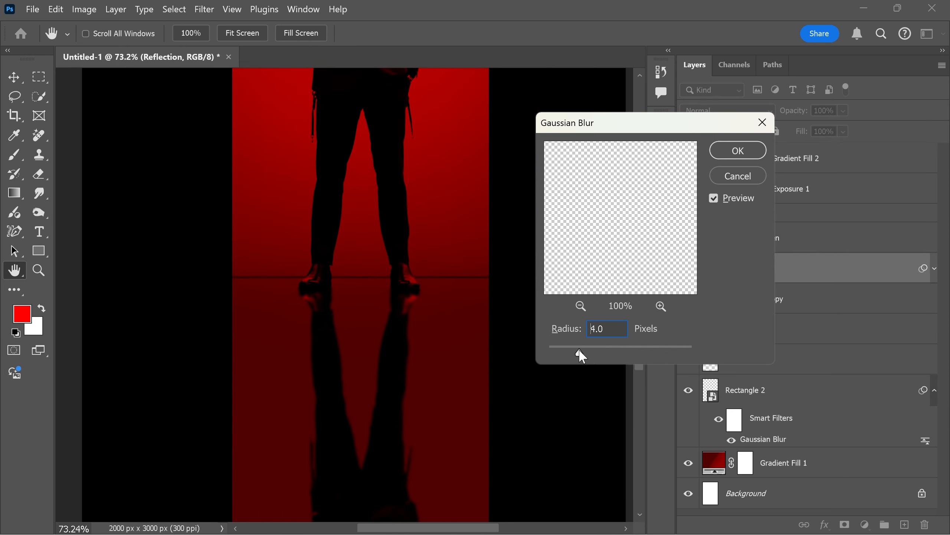
pyautogui.click(738, 150)
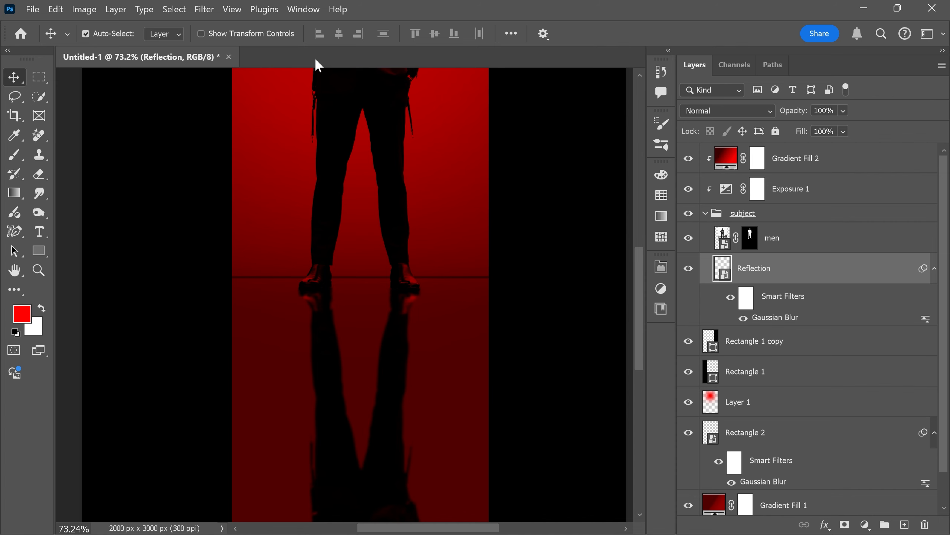
# Add a Motion Blur to the Reflection layer with an angle of 0° and a distance of 35 pixels.
pyautogui.click(204, 10)
pyautogui.moveTo(243, 170)
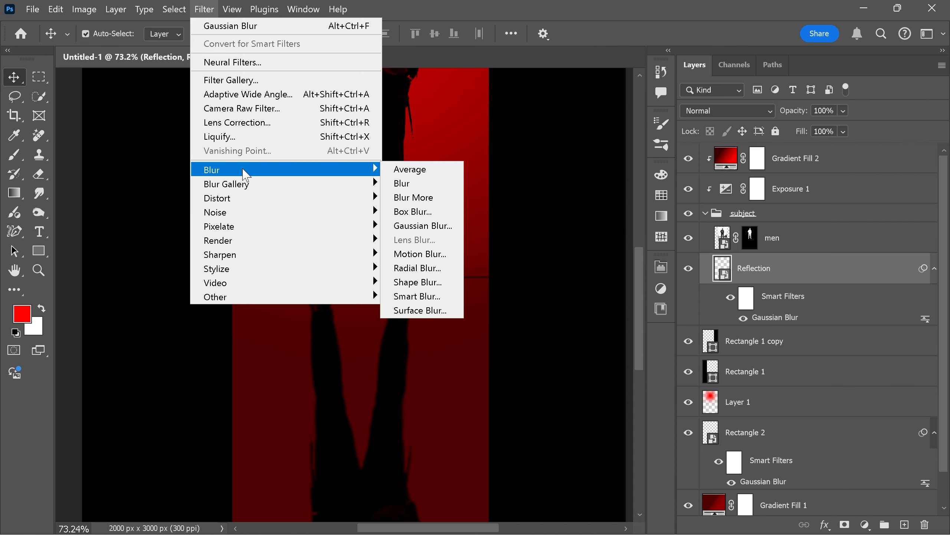
pyautogui.click(419, 254)
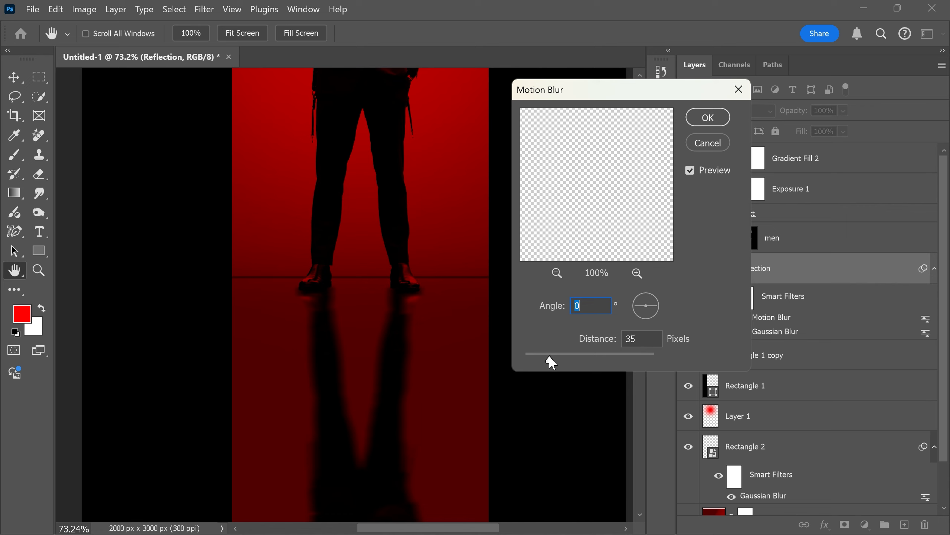
pyautogui.click(708, 119)
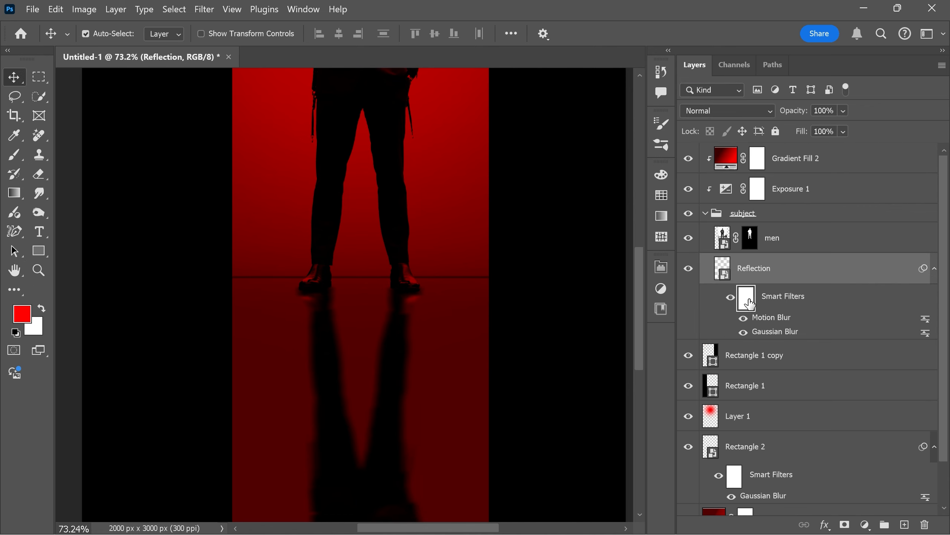
# Target the Reflection layer's smart filter mask and set up a black soft brush at 9% flow and about 250 px.
pyautogui.click(747, 302)
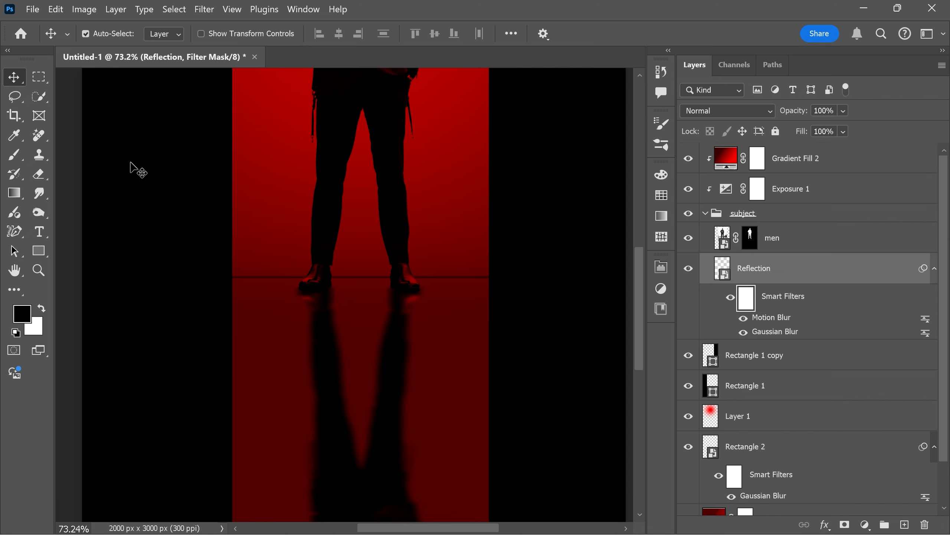
pyautogui.moveTo(14, 154); pyautogui.dragTo(75, 153)
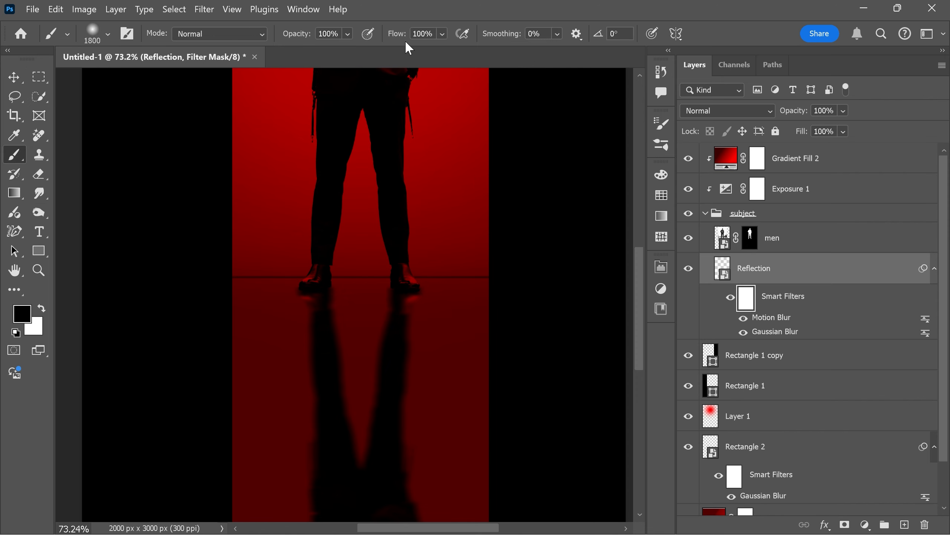
pyautogui.moveTo(441, 37); pyautogui.dragTo(432, 49)
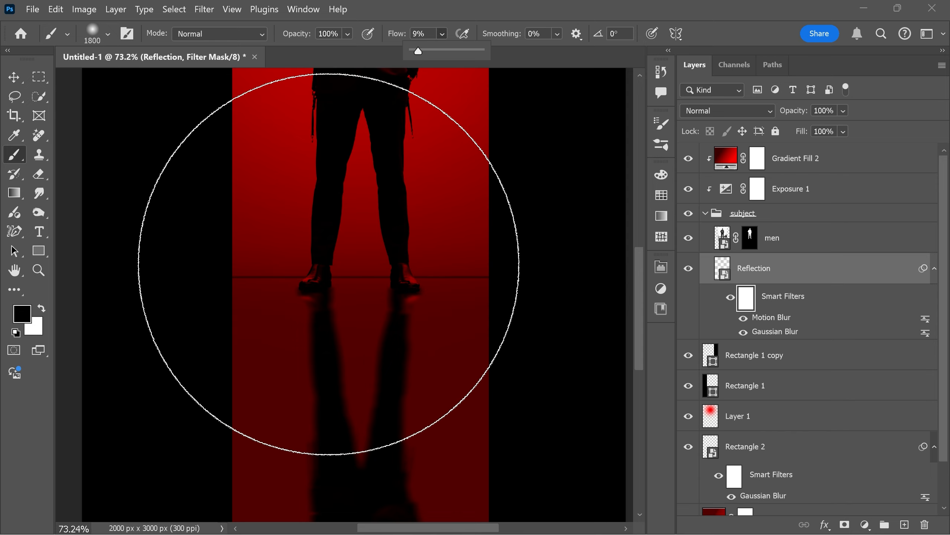
pyautogui.press('[')
pyautogui.press('[')
pyautogui.press('[')
pyautogui.press('[')
pyautogui.press('[')
pyautogui.press('[')
pyautogui.press('[')
pyautogui.press('[')
pyautogui.press('[')
pyautogui.press('[')
pyautogui.press('[')
pyautogui.press('[')
pyautogui.press('[')
pyautogui.press('[')
pyautogui.press('[')
pyautogui.press('[')
pyautogui.press('[')
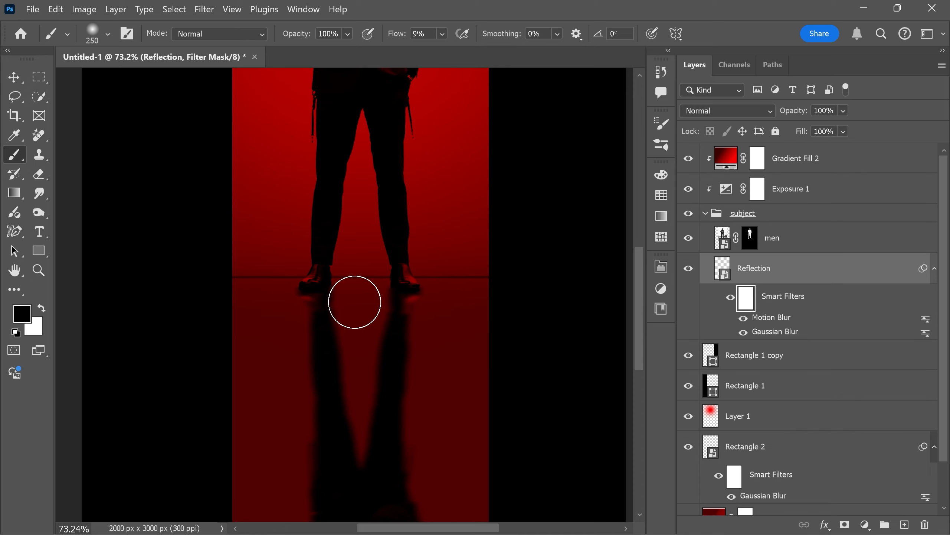
# Paint black on the filter mask with a 200 px brush just below both shoes to reduce the blur where the reflection begins.
pyautogui.scroll(5, 325, 316)
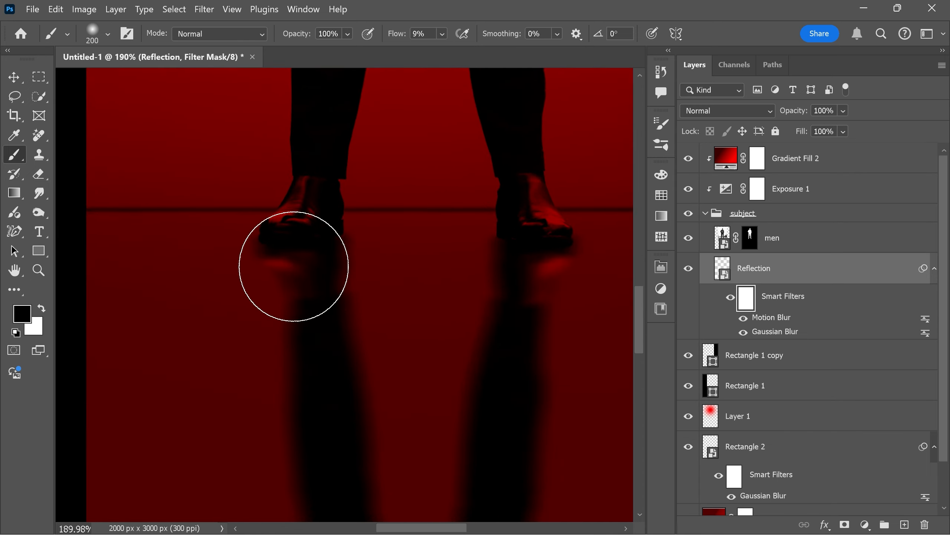
pyautogui.moveTo(308, 246); pyautogui.dragTo(313, 243)
pyautogui.moveTo(498, 248)
pyautogui.mouseDown()
pyautogui.moveTo(548, 248)
pyautogui.moveTo(492, 252)
pyautogui.mouseUp()
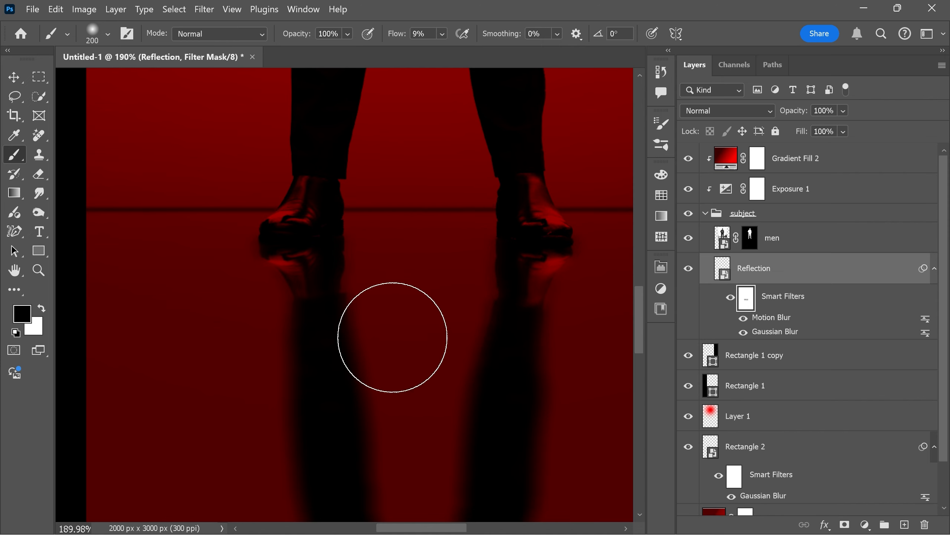
pyautogui.scroll(-5, 461, 282)
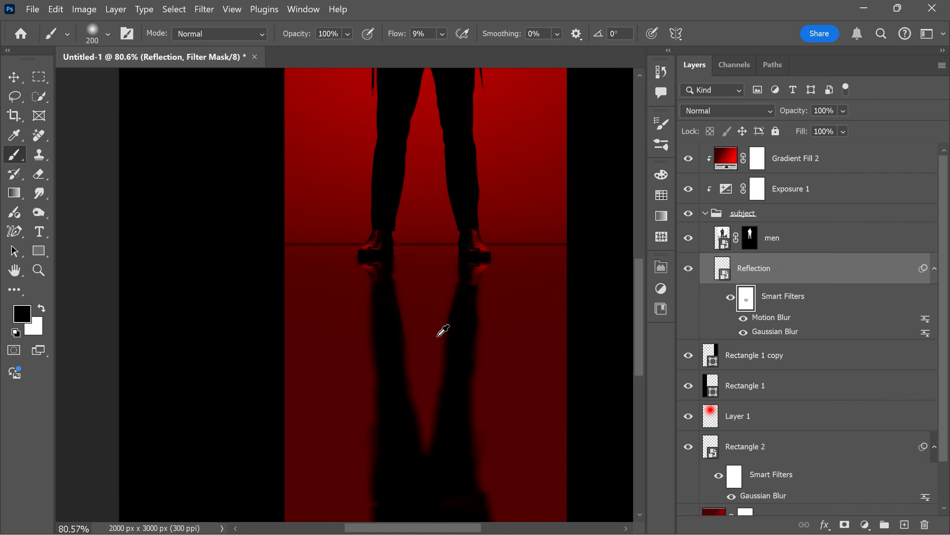
pyautogui.scroll(2, 441, 329)
pyautogui.scroll(1, 398, 331)
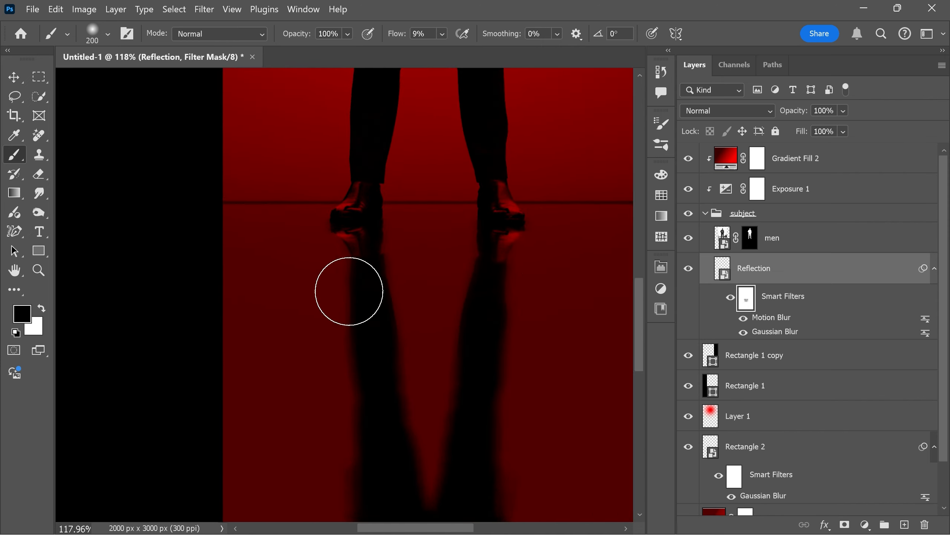
pyautogui.scroll(-1, 490, 223)
pyautogui.scroll(-4, 493, 219)
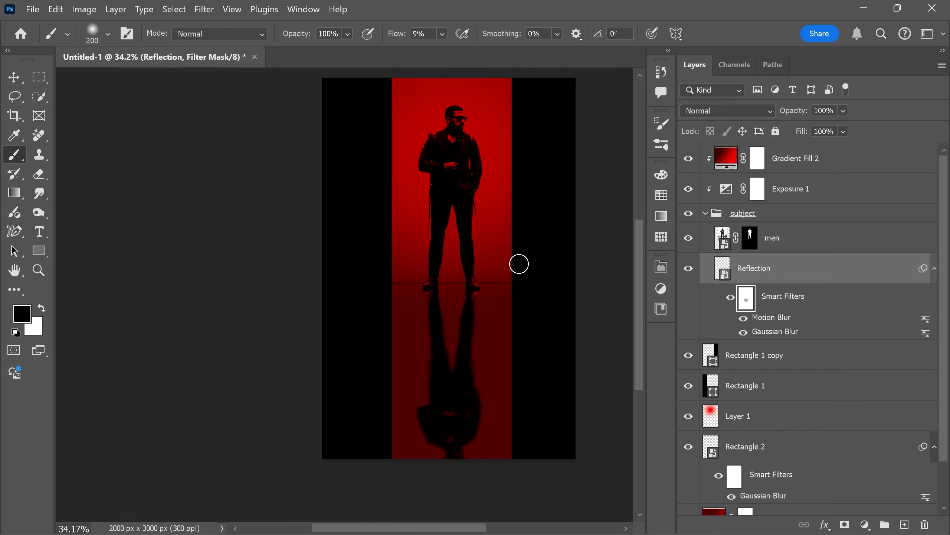
pyautogui.scroll(1, 483, 250)
pyautogui.scroll(-1, 483, 251)
pyautogui.scroll(1, 482, 251)
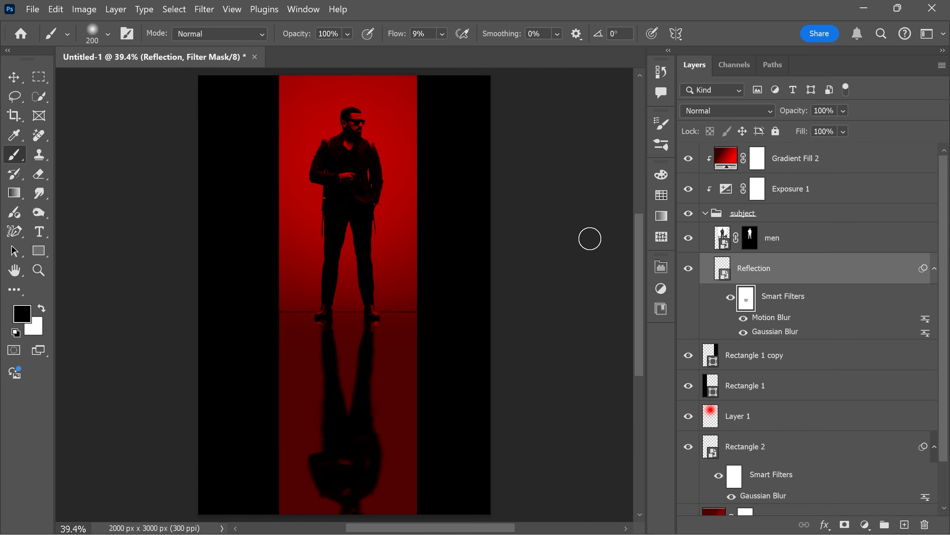
# Add a red title reading "MONKEY MAN" in the Impact font above the Gradient Fill 2 layer, over the reflection.
pyautogui.click(706, 213)
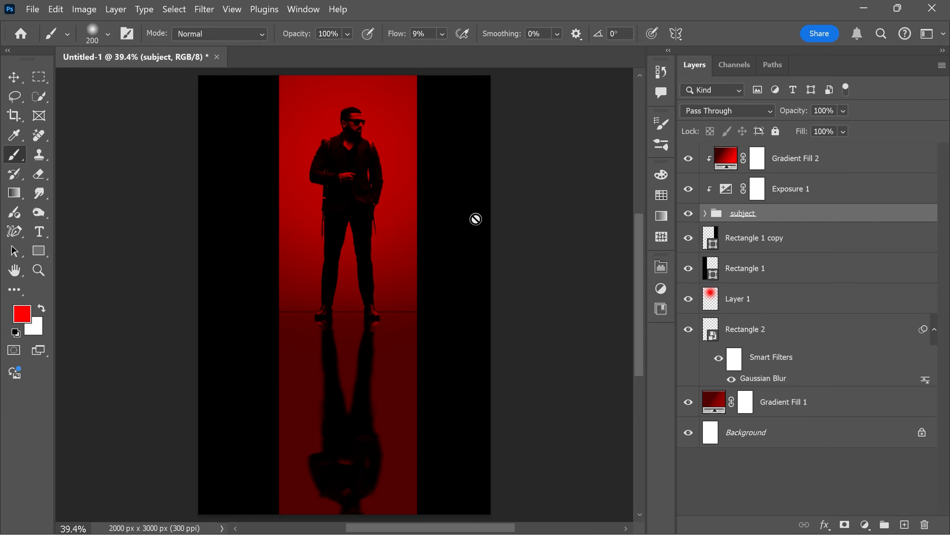
pyautogui.click(803, 171)
pyautogui.press('t')
pyautogui.press('v')
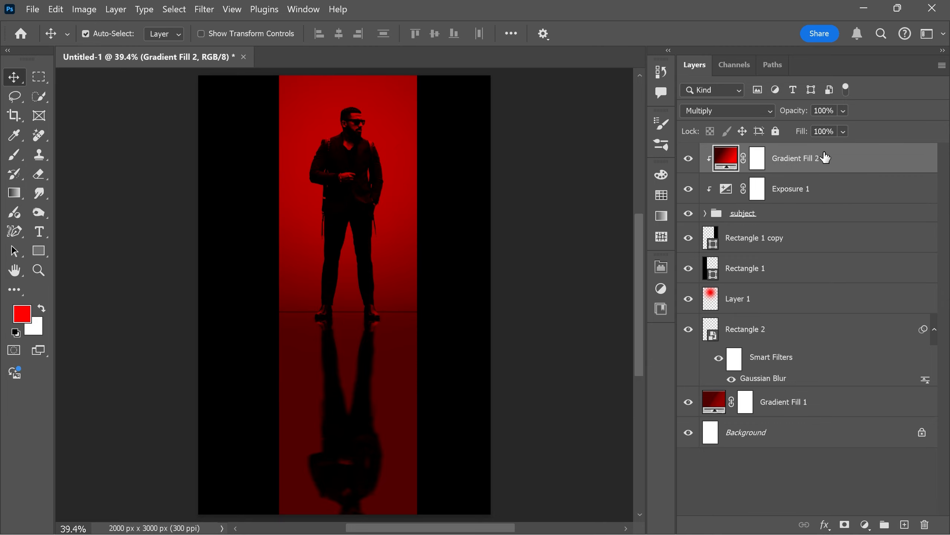
pyautogui.click(37, 232)
pyautogui.click(158, 34)
pyautogui.write('impact')
pyautogui.press('Return')
pyautogui.click(329, 372)
pyautogui.write('MONKEY MAN')
# Scale the MONKEY MAN title to span nearly the full poster width and place it near the poster's lower edge.
pyautogui.hotkey('ctrl', 't')
pyautogui.moveTo(387, 380); pyautogui.dragTo(361, 438)
pyautogui.moveTo(375, 428); pyautogui.dragTo(375, 436)
pyautogui.press('Return')
# Duplicate the title above the original, shrink the copy to about 20%, and change its text to "A FILM BY FILM MAKERS".
pyautogui.press('v')
pyautogui.moveTo(371, 370); pyautogui.dragTo(371, 325)
pyautogui.hotkey('ctrl', 't')
pyautogui.moveTo(480, 296); pyautogui.dragTo(376, 318)
pyautogui.scroll(3, 351, 325)
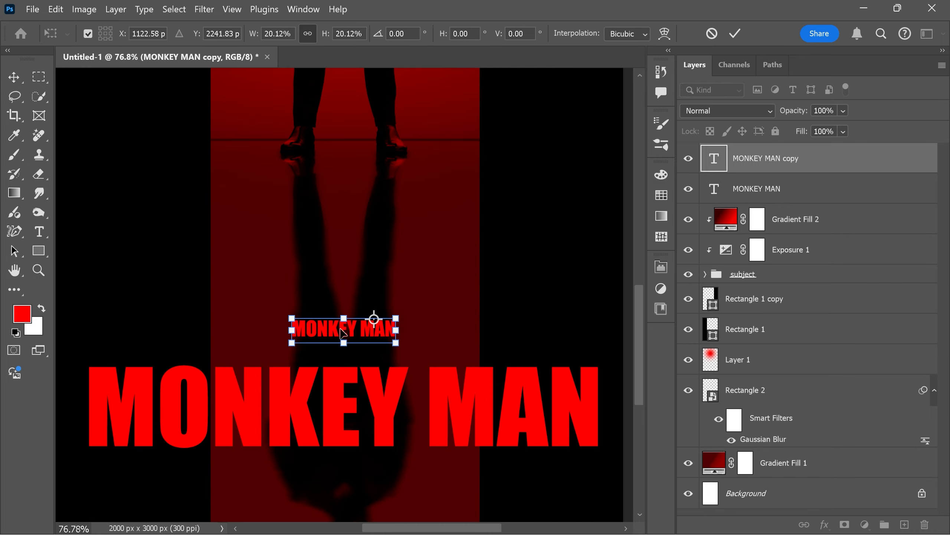
pyautogui.doubleClick(367, 343)
pyautogui.write('A FILM BY FILM MAKERS')
pyautogui.click(544, 213)
# Place the A FILM BY FILM MAKERS line just above the title and scale it to about 86%.
pyautogui.press('v')
pyautogui.moveTo(430, 349); pyautogui.dragTo(413, 352)
pyautogui.hotkey('ctrl', 't')
pyautogui.moveTo(460, 333); pyautogui.dragTo(448, 336)
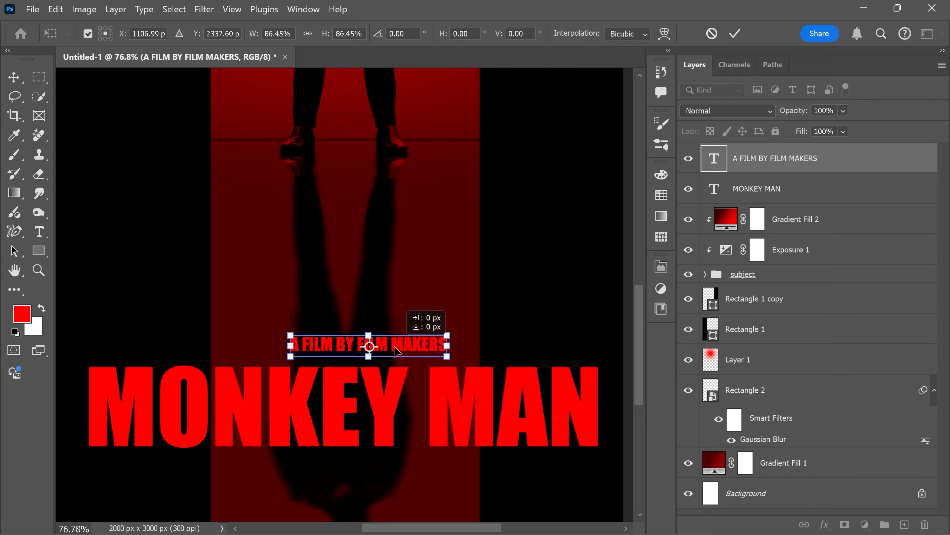
pyautogui.press('Return')
# Duplicate the film makers line below the title and change the copy's text to "Releasing Soon....".
pyautogui.moveTo(364, 346); pyautogui.dragTo(382, 424)
pyautogui.doubleClick(403, 418)
pyautogui.write('Releasing Soon...')
# Change the Releasing Soon text to a handwritten script font and color it white.
pyautogui.hotkey('ctrl', 'a')
pyautogui.click(149, 33)
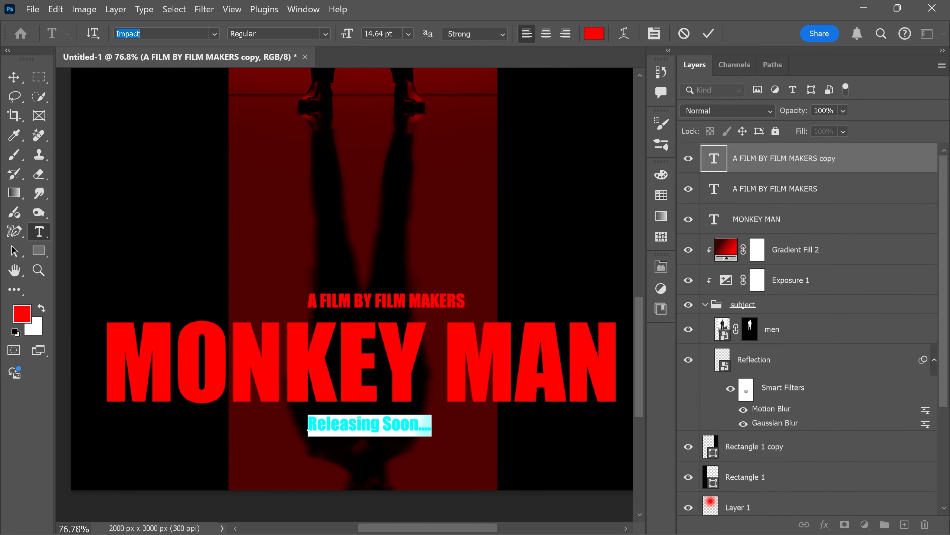
pyautogui.write('scr')
pyautogui.click(304, 96)
pyautogui.click(594, 34)
pyautogui.click(504, 106)
pyautogui.press('Return')
# Select both small text lines and shift them together horizontally to center them on the title.
pyautogui.press('v')
pyautogui.scroll(-9, 348, 397)
pyautogui.click(349, 356)
pyautogui.moveTo(354, 409); pyautogui.dragTo(347, 409)
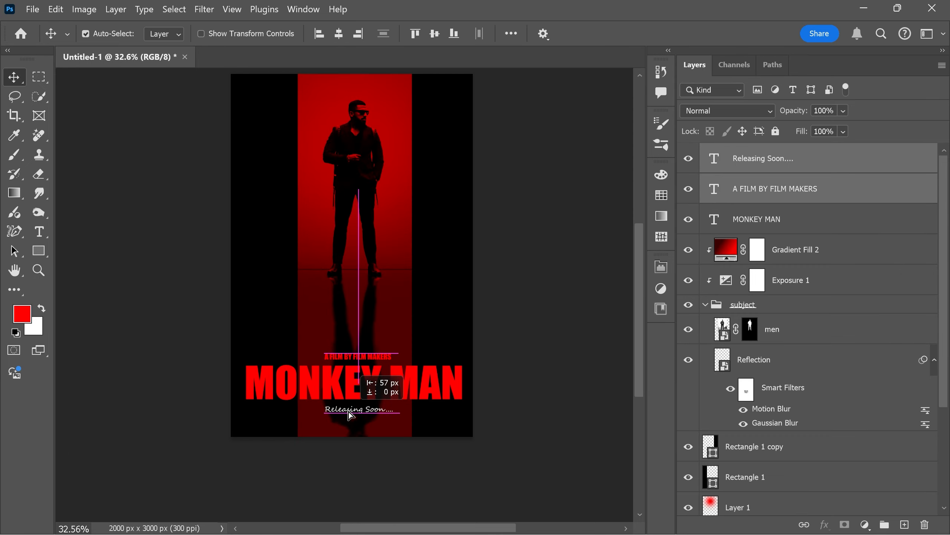
# Scatter red specks on Layer 2 over the black side bands and around the title with a 1000 px spatter brush.
pyautogui.scroll(1, 389, 305)
pyautogui.click(443, 333)
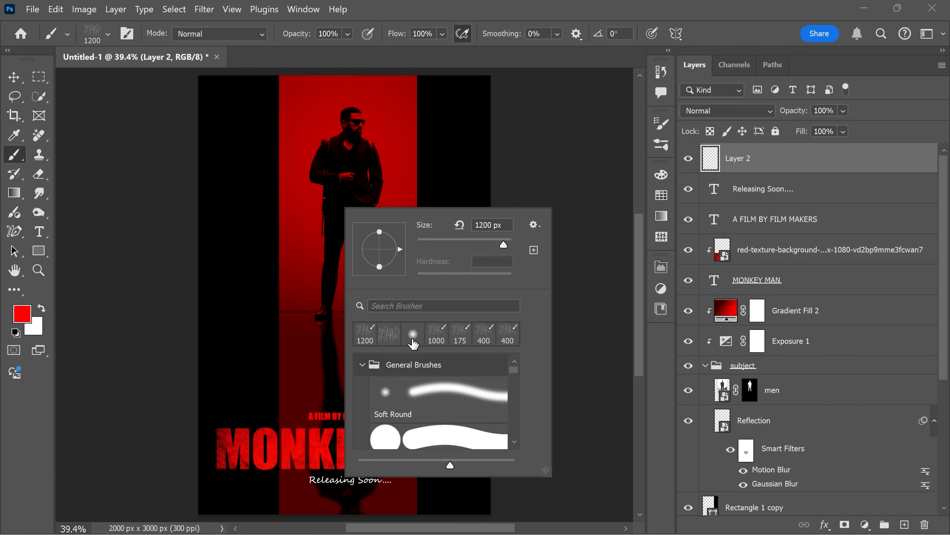
pyautogui.click(273, 350)
pyautogui.click(273, 350)
pyautogui.click(475, 427)
pyautogui.click(463, 315)
pyautogui.click(240, 420)
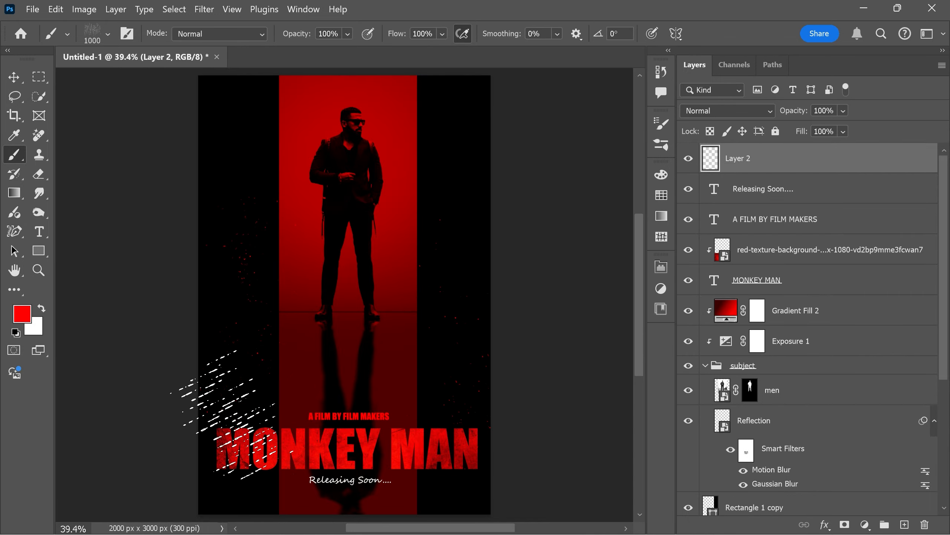
pyautogui.click(410, 465)
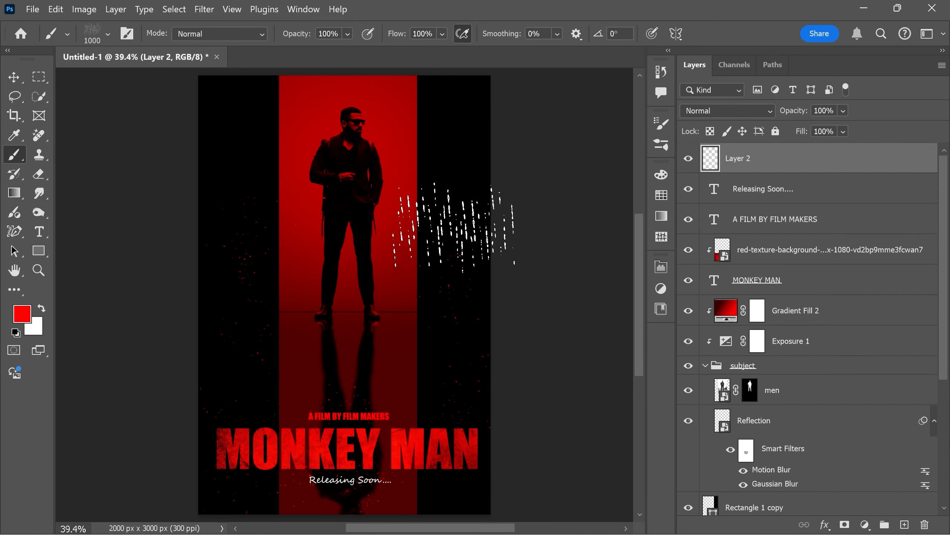
pyautogui.press('v')
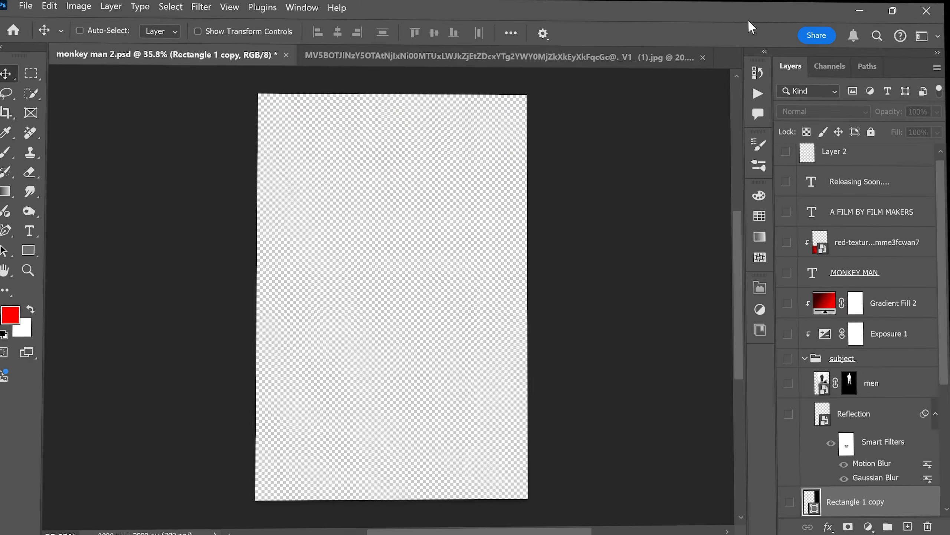